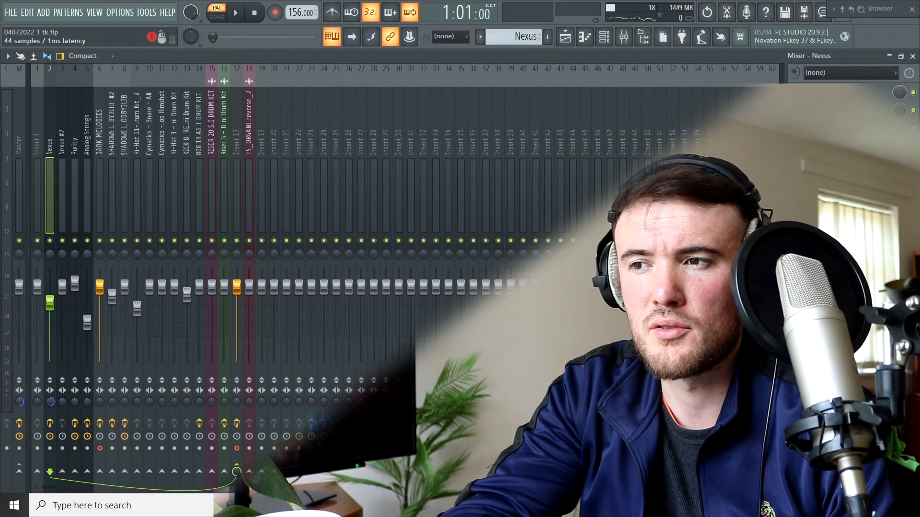
# Inspect the effects on the Nexus mixer track, including the Fruity Compressor settings
pyautogui.click(847, 93)
pyautogui.click(847, 93)
pyautogui.click(847, 110)
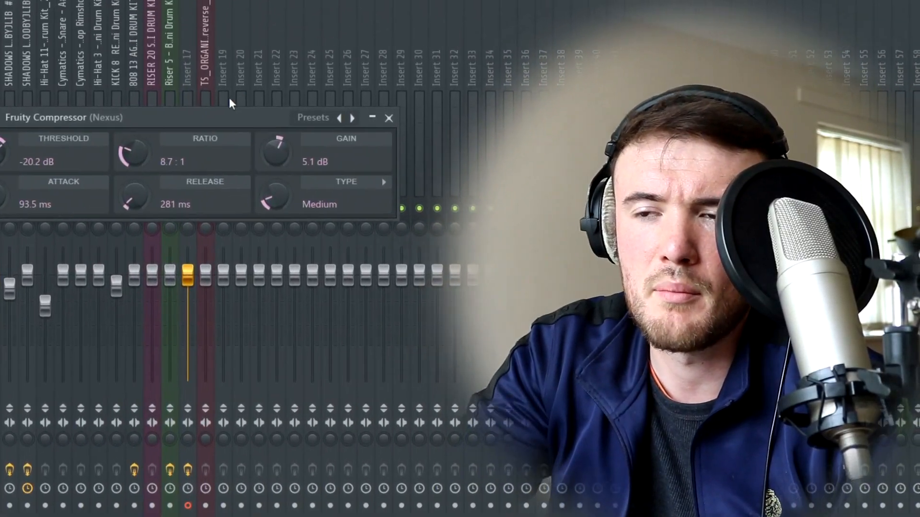
pyautogui.moveTo(212, 111); pyautogui.dragTo(540, 71)
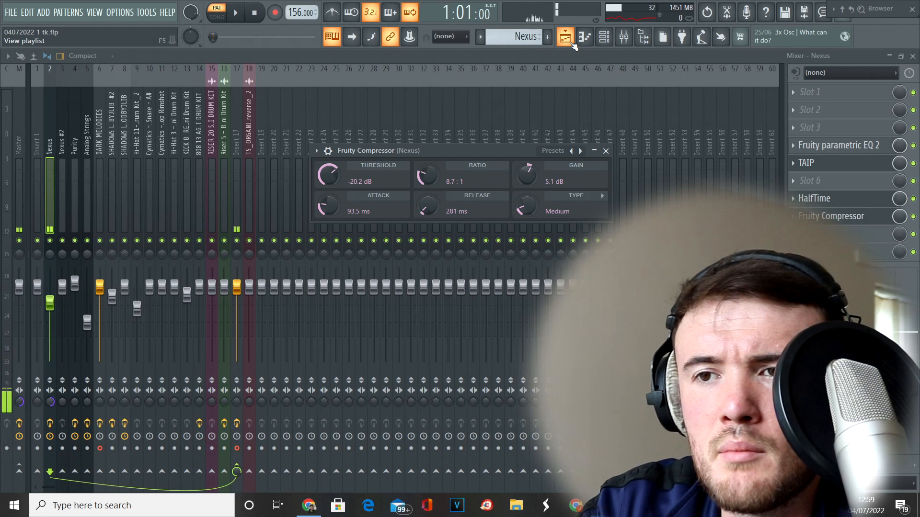
# Show the playlist and open the "how to make one of these melodies" pattern clip in the piano roll
pyautogui.click(571, 42)
pyautogui.click(571, 41)
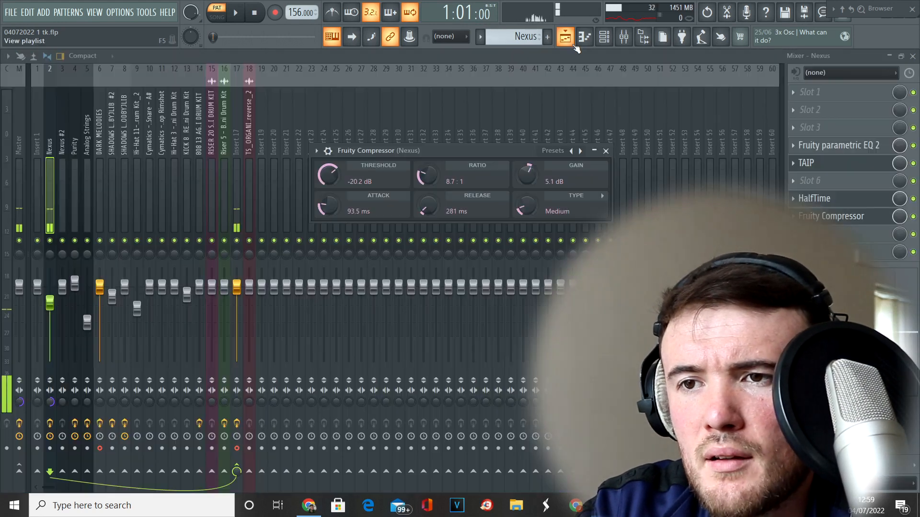
pyautogui.click(571, 41)
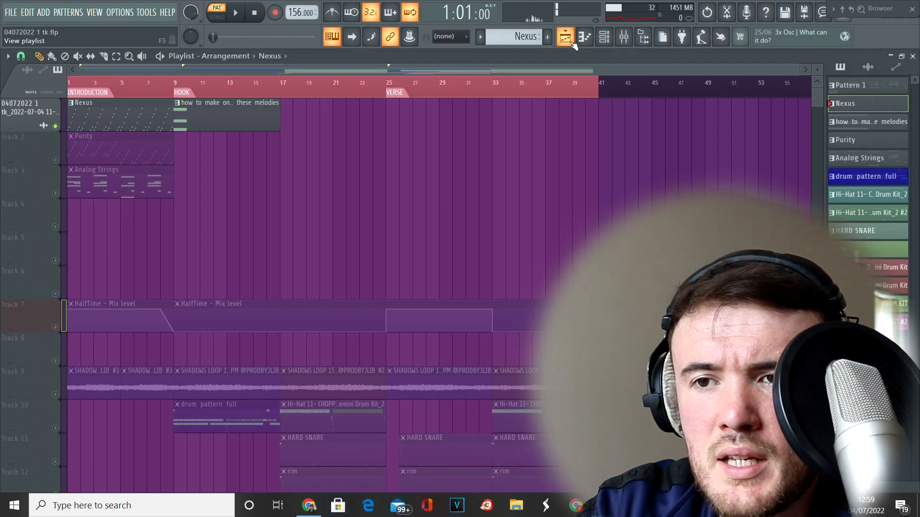
pyautogui.doubleClick(179, 111)
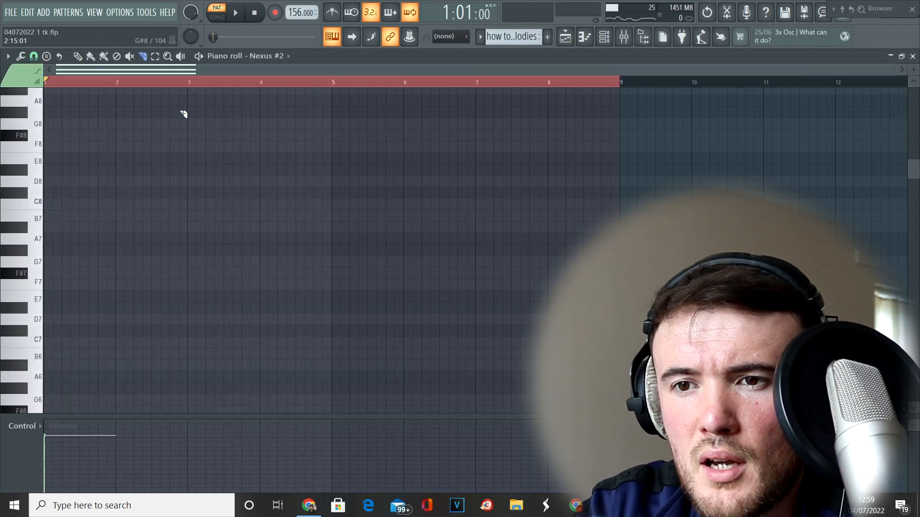
# Play back the three-note A5, C6 and E6 chord and check the Nexus #2 channel in the channel rack
pyautogui.keyDown('ctrl'); pyautogui.rightClick(161, 150); pyautogui.keyUp('ctrl')
pyautogui.press('space')
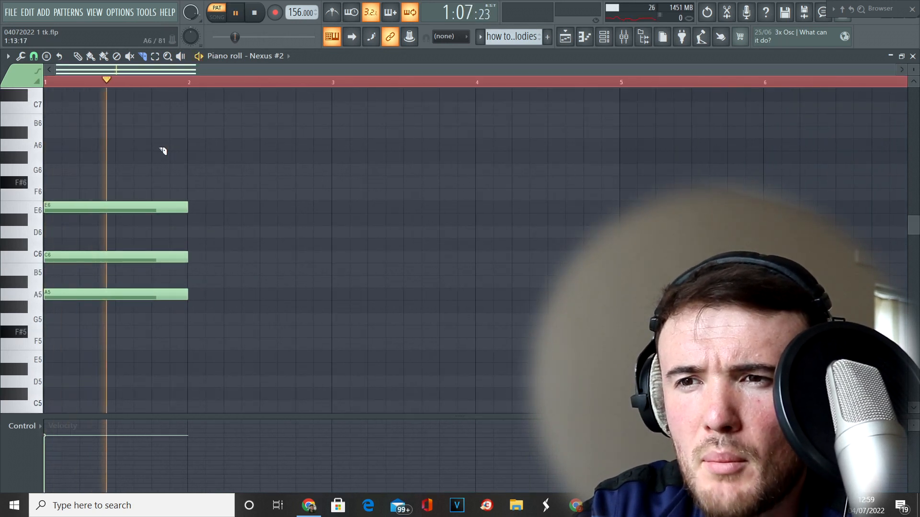
pyautogui.press('space')
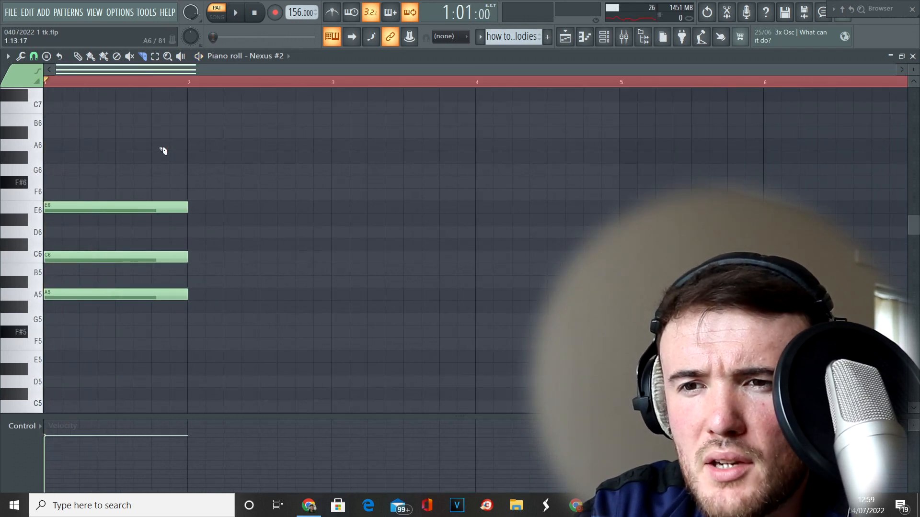
pyautogui.click(615, 38)
pyautogui.press('space')
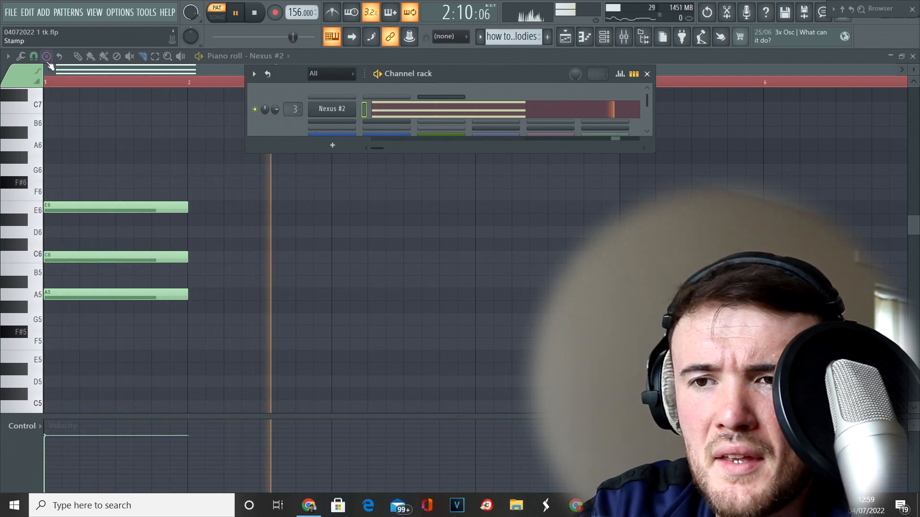
pyautogui.press('F6')
pyautogui.press('space')
# Transpose all notes of the chord up one semitone to A#5, C#6 and F6, and play it back
pyautogui.hotkey('ctrl', 'a')
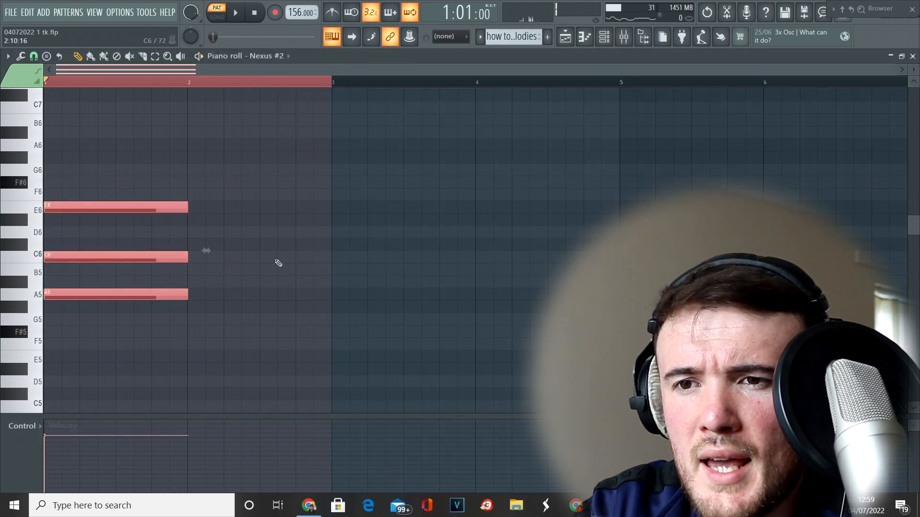
pyautogui.hotkey('shift', 'Up')
pyautogui.press('space')
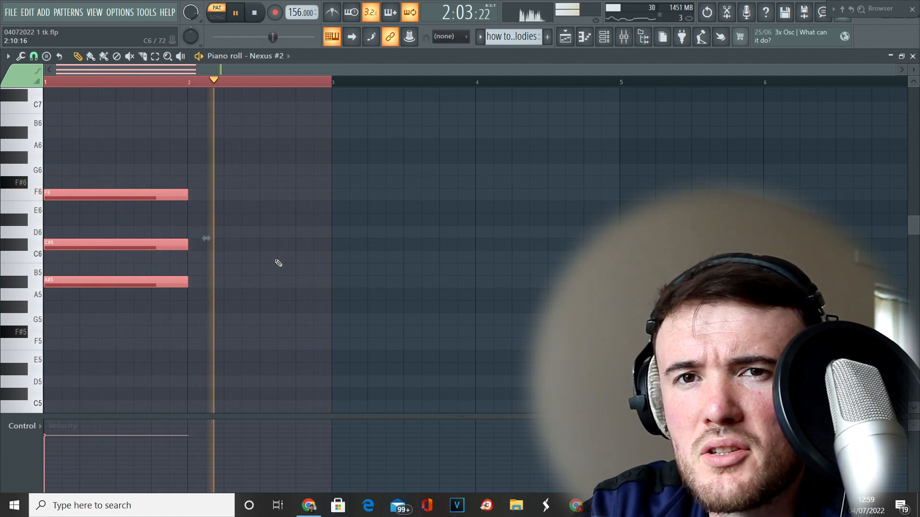
pyautogui.press('space')
# Try arpeggiating the selected chord with the Normal pattern and a range of 2
pyautogui.scroll(1, 278, 263)
pyautogui.hotkey('alt', 'a')
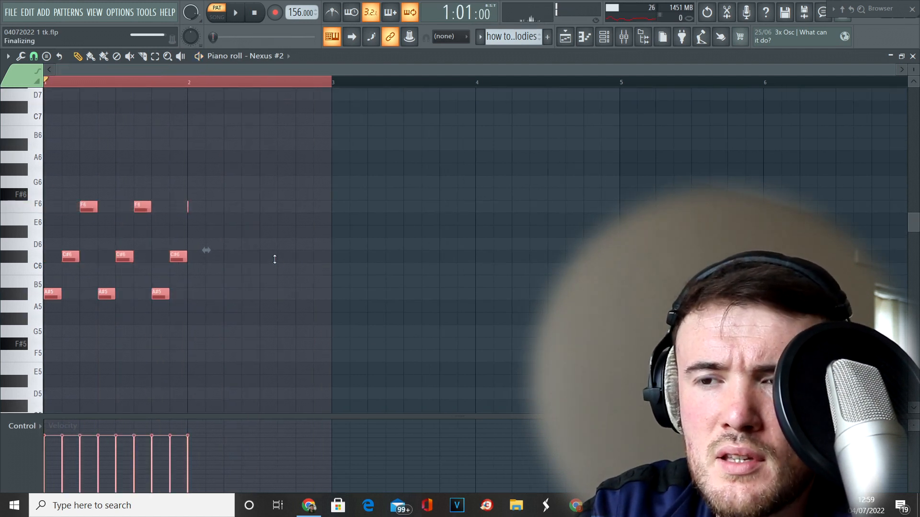
pyautogui.press('Escape')
pyautogui.hotkey('alt', 'a')
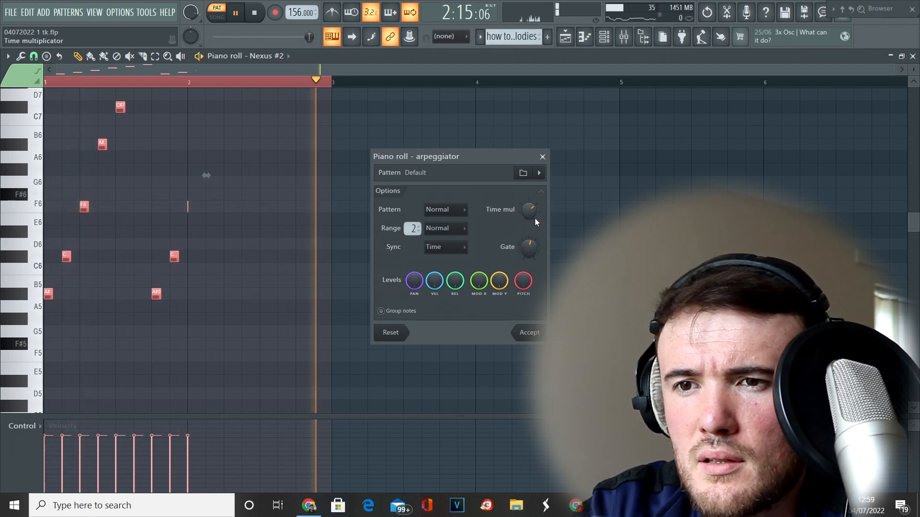
# Audition the arpeggio at shorter time multipliers and close the arpeggiator without accepting it
pyautogui.scroll(-3, 535, 219)
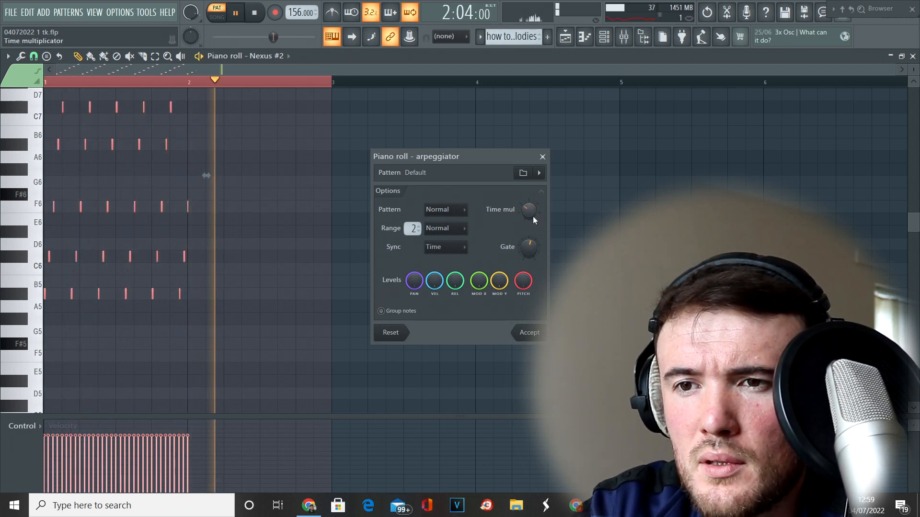
pyautogui.press('space')
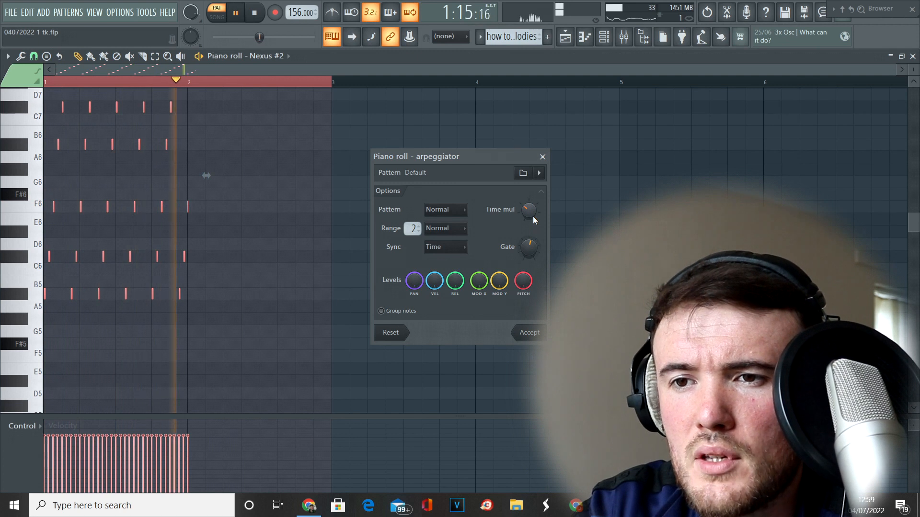
pyautogui.moveTo(528, 214)
pyautogui.mouseDown()
pyautogui.moveTo(527, 191)
pyautogui.moveTo(525, 216)
pyautogui.mouseUp()
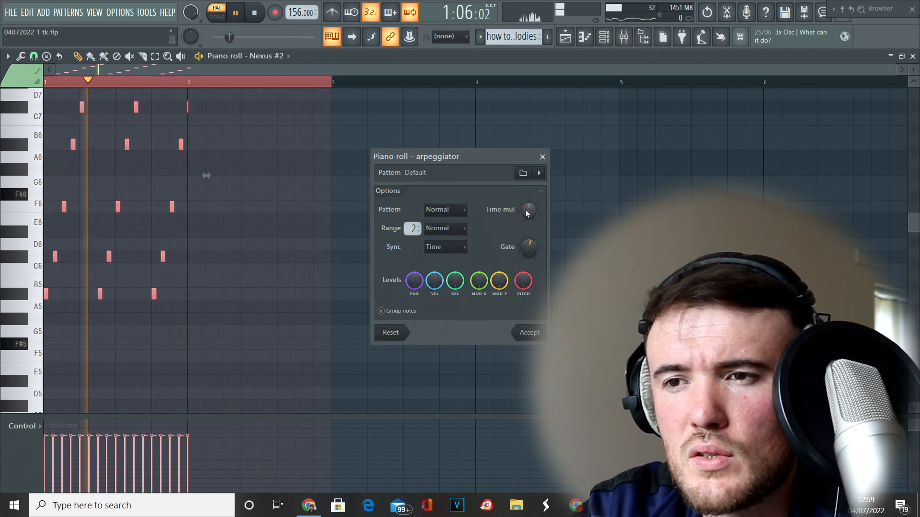
pyautogui.press('space')
pyautogui.press('space')
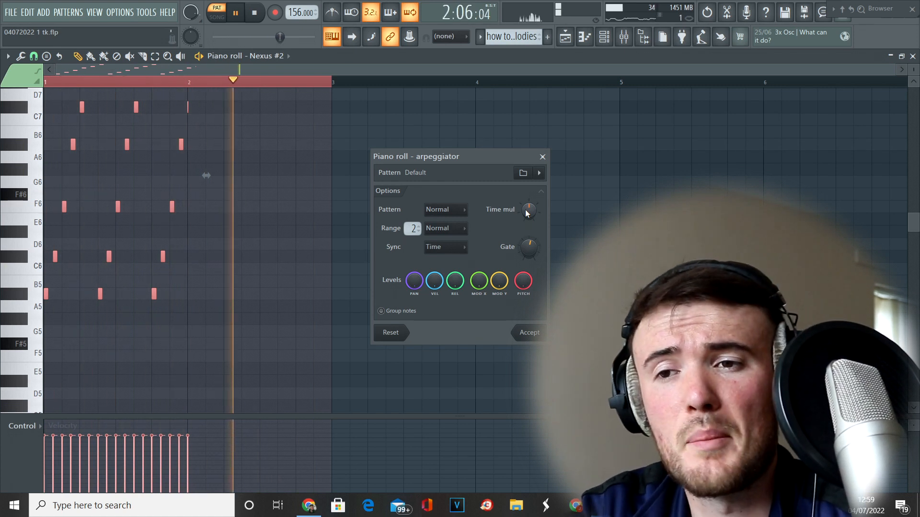
pyautogui.click(543, 156)
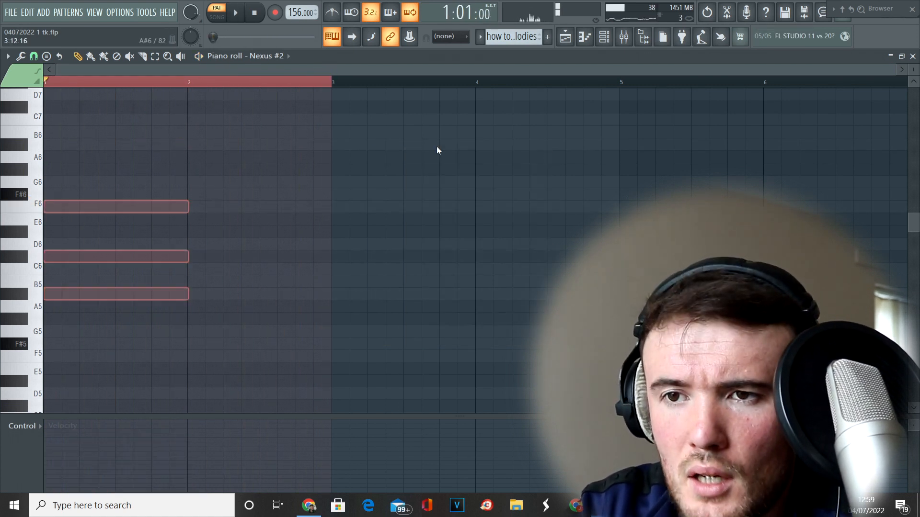
# Solo Track 2 in the playlist and open its Purity pattern in the piano roll
pyautogui.click(574, 38)
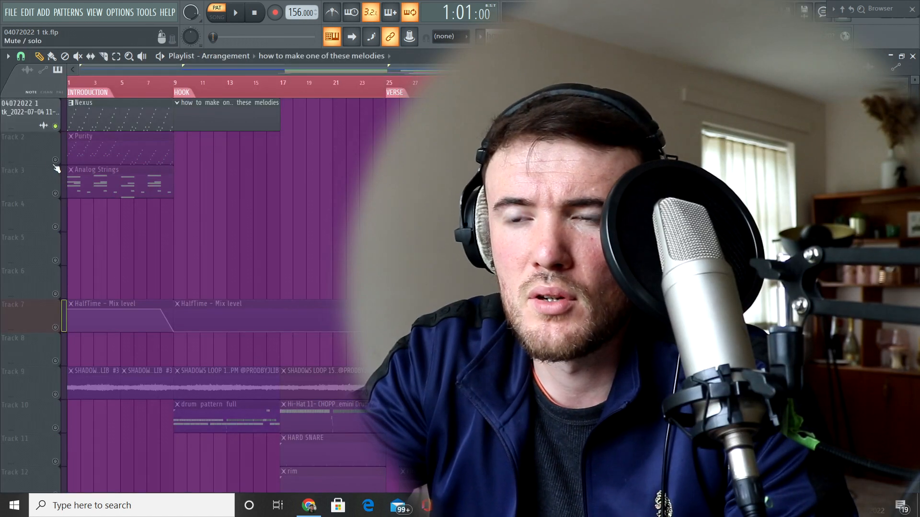
pyautogui.click(78, 145)
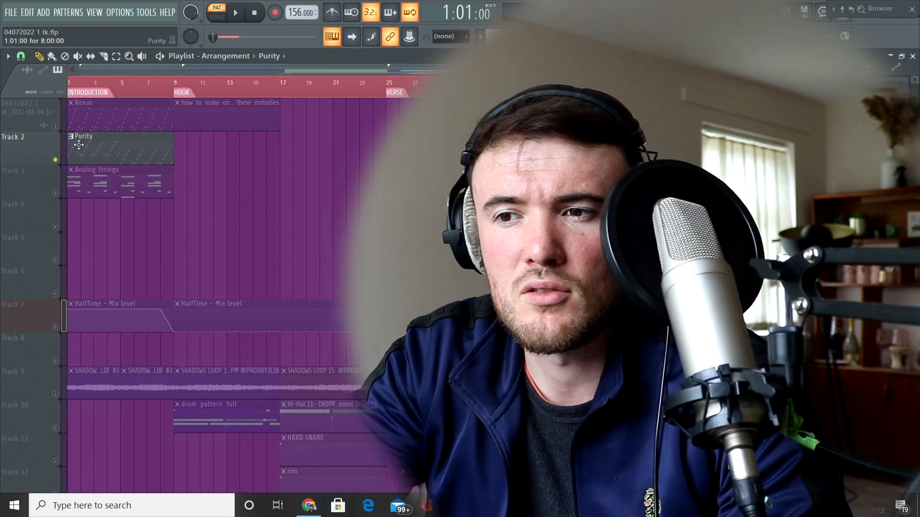
pyautogui.doubleClick(78, 145)
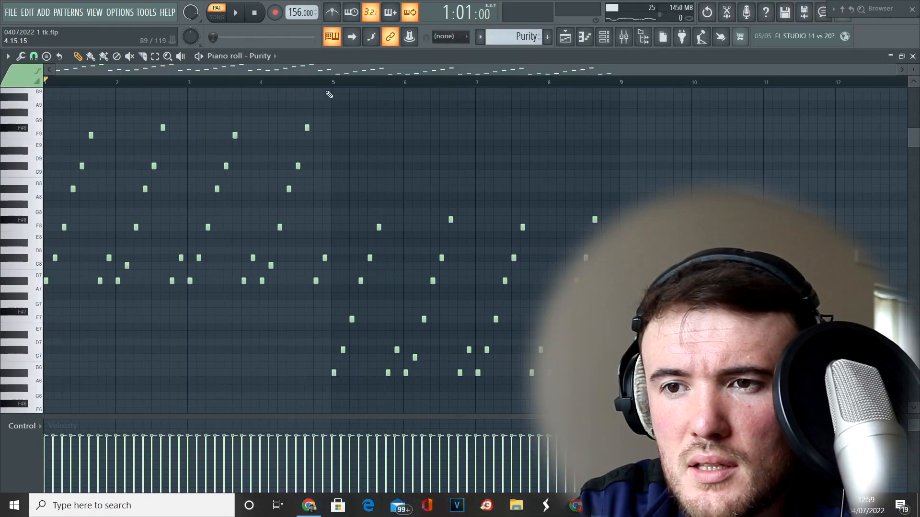
# Check the Purity instrument from the channel rack and listen to its pattern
pyautogui.click(604, 39)
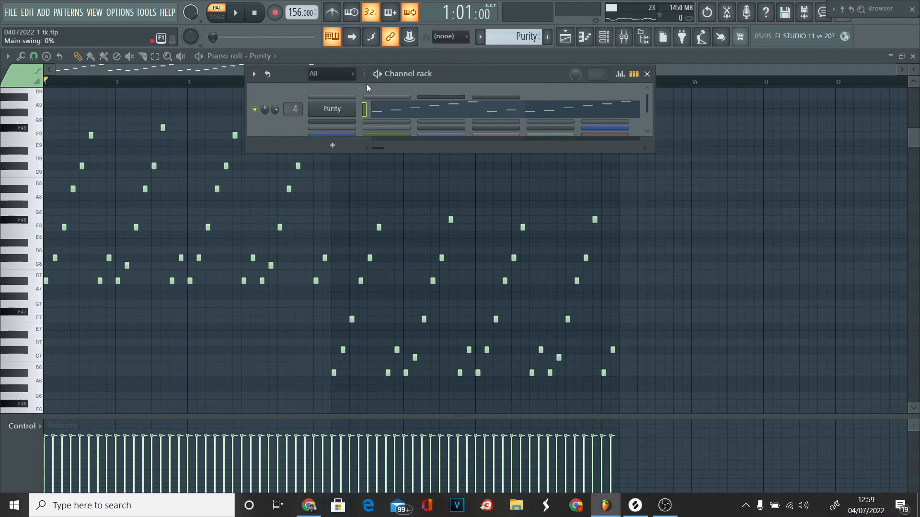
pyautogui.click(335, 110)
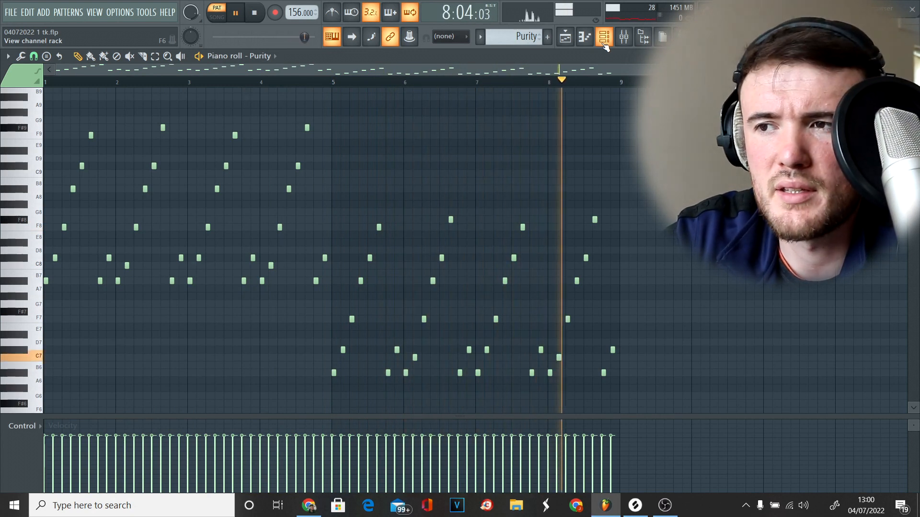
pyautogui.press('space')
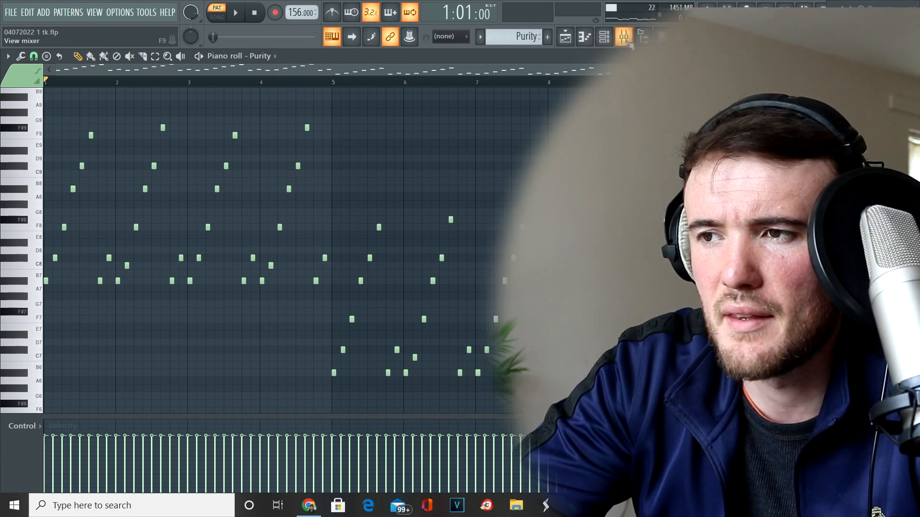
# Inspect the HalfTime and Kickstart 2 effects on the Purity mixer track during playback
pyautogui.click(624, 38)
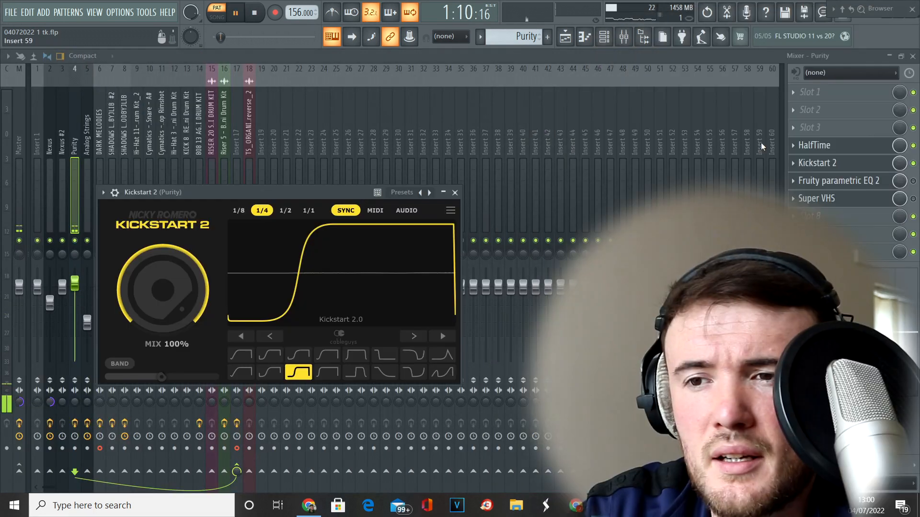
pyautogui.click(833, 145)
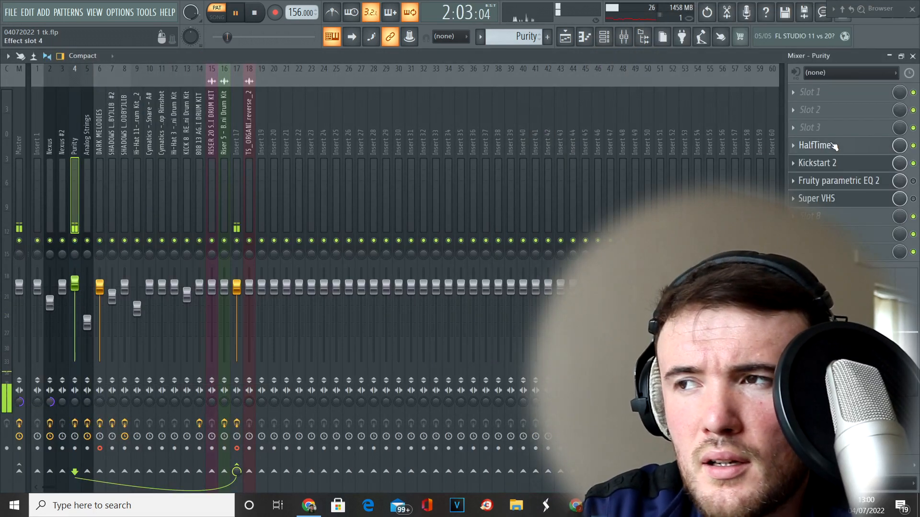
pyautogui.click(834, 146)
pyautogui.click(834, 163)
pyautogui.click(834, 164)
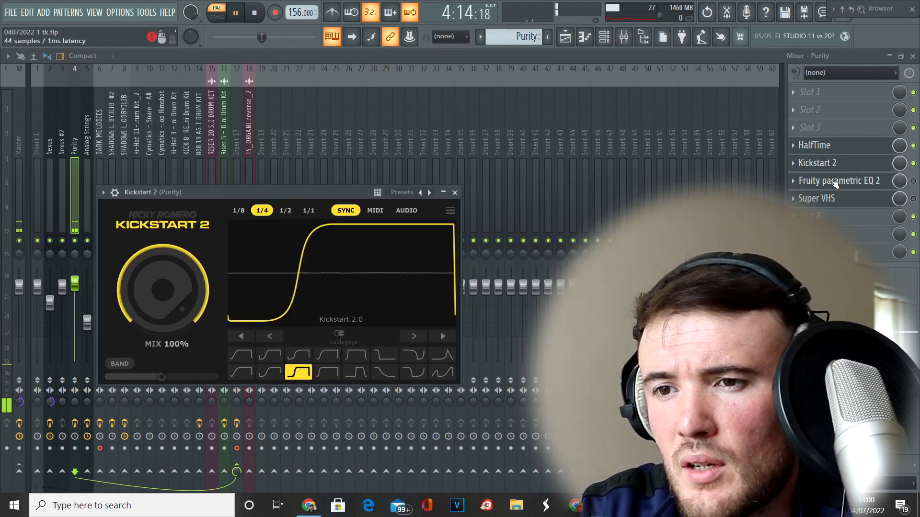
# Enable Fruity parametric EQ 2 and Super VHS on the Purity mixer track and view their settings
pyautogui.click(833, 182)
pyautogui.click(883, 182)
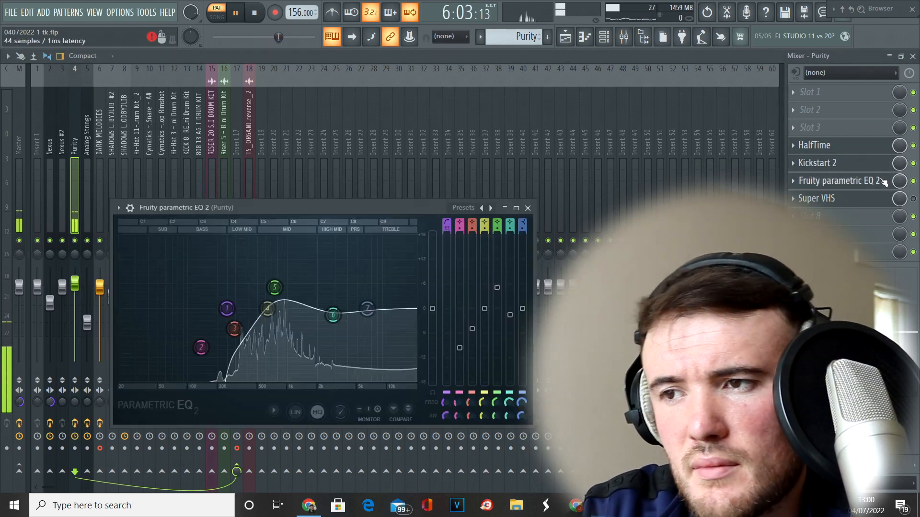
pyautogui.click(913, 200)
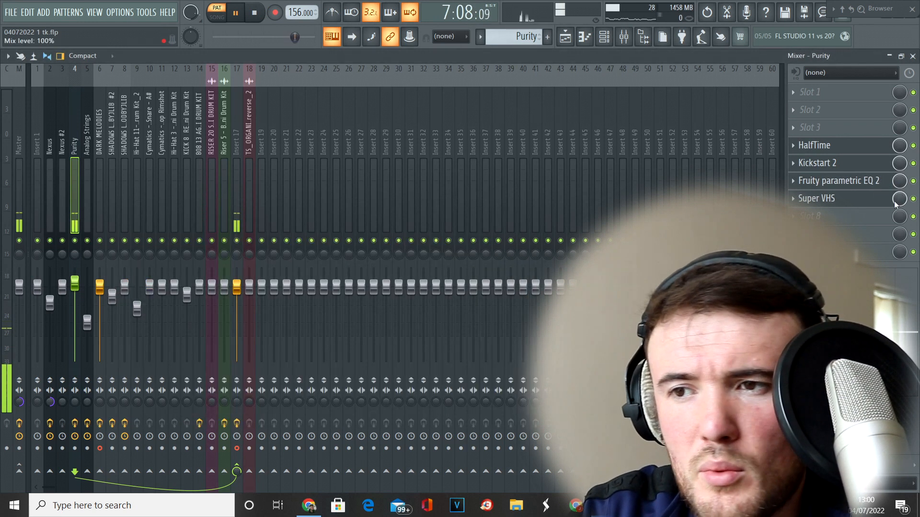
pyautogui.click(883, 205)
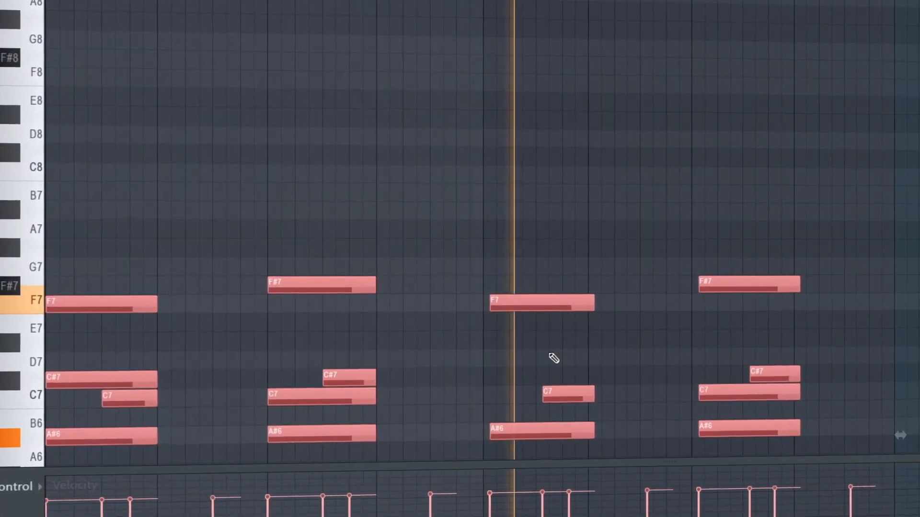
# Look through the Analog Strings notes during playback and examine the ShaperBox2 volume curve on its mixer track
pyautogui.scroll(-5, 554, 359)
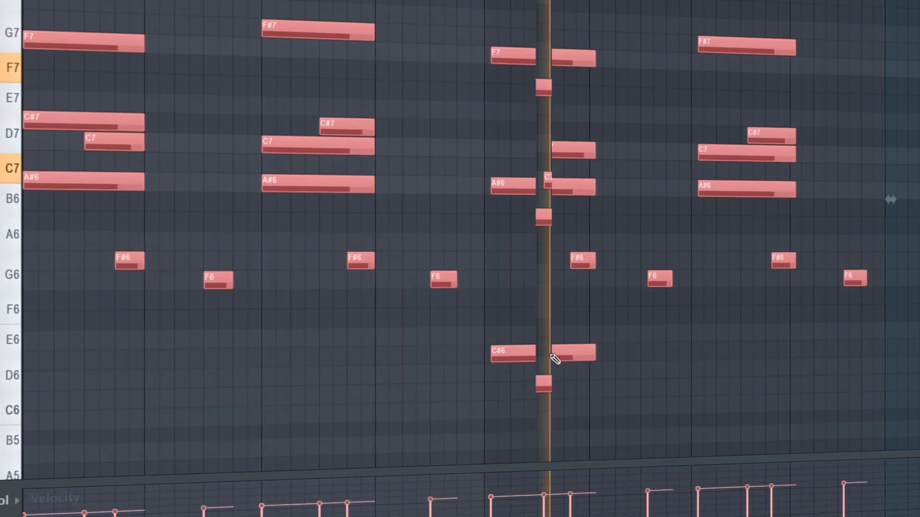
pyautogui.scroll(2, 557, 361)
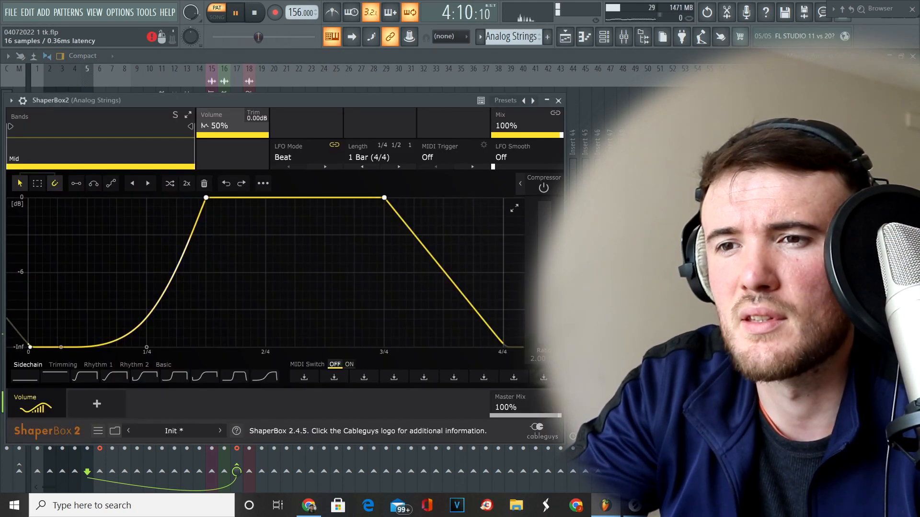
pyautogui.press('Escape')
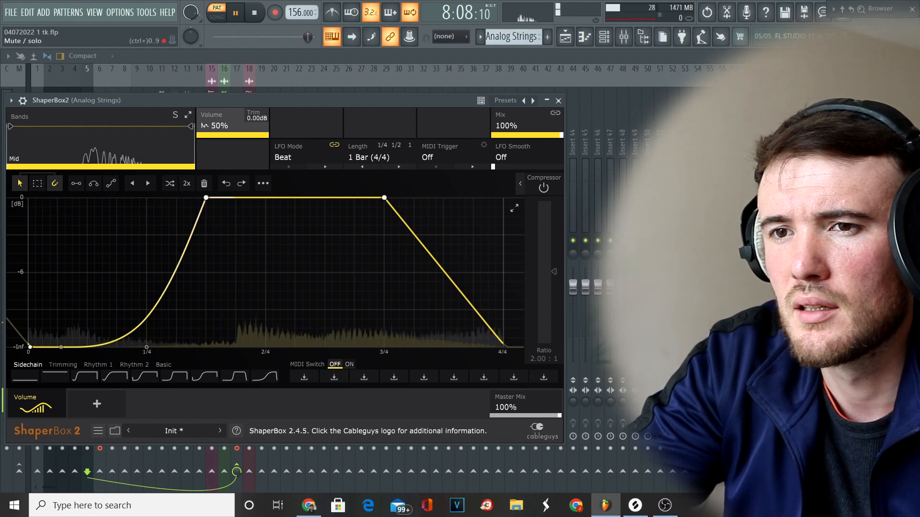
pyautogui.press('Escape')
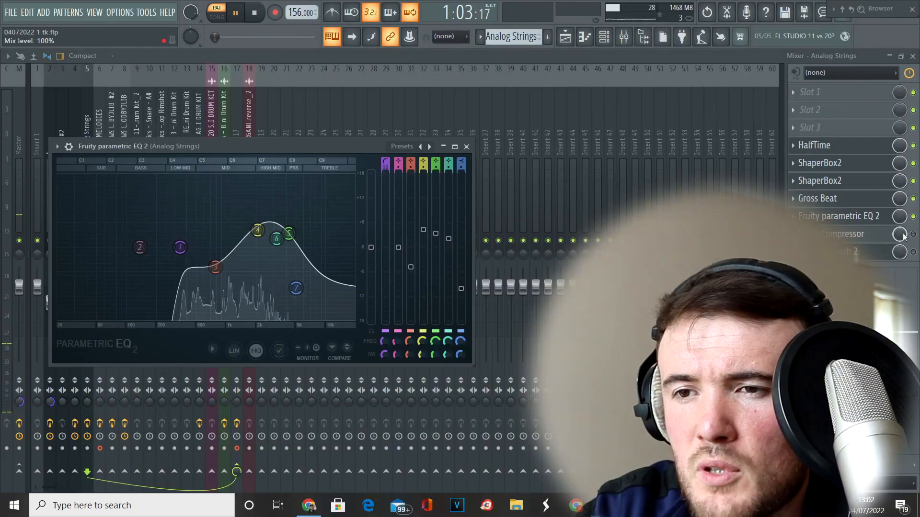
# Enable the compressor and reverb effects on the Analog Strings mixer track and check the compressor
pyautogui.click(913, 235)
pyautogui.click(879, 236)
pyautogui.click(879, 235)
pyautogui.click(878, 235)
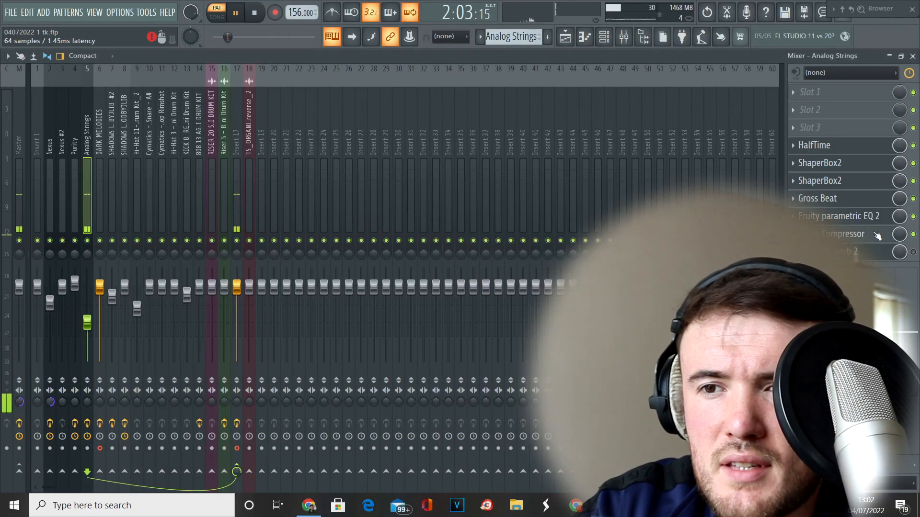
pyautogui.click(877, 236)
pyautogui.click(913, 252)
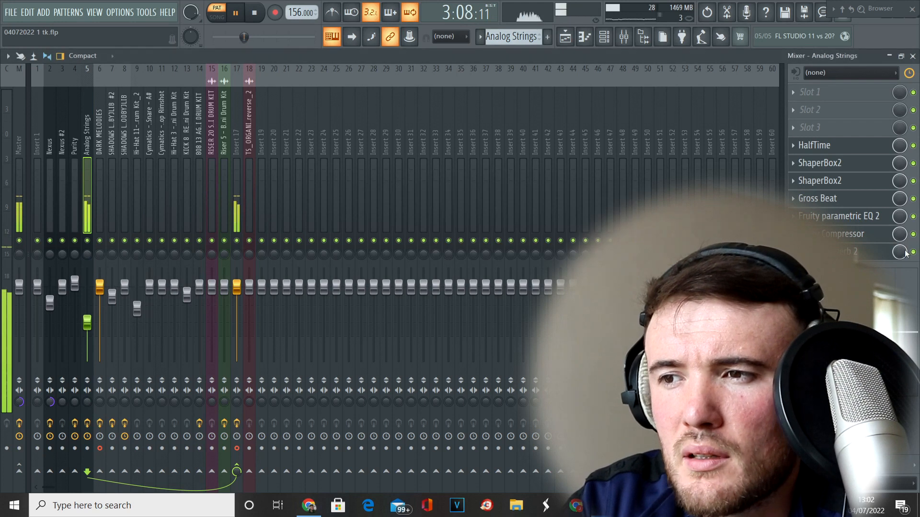
# View the Fruity Reeverb 2 settings on the Analog Strings mixer track and the ShaperBox2 effect on Insert 17
pyautogui.click(876, 257)
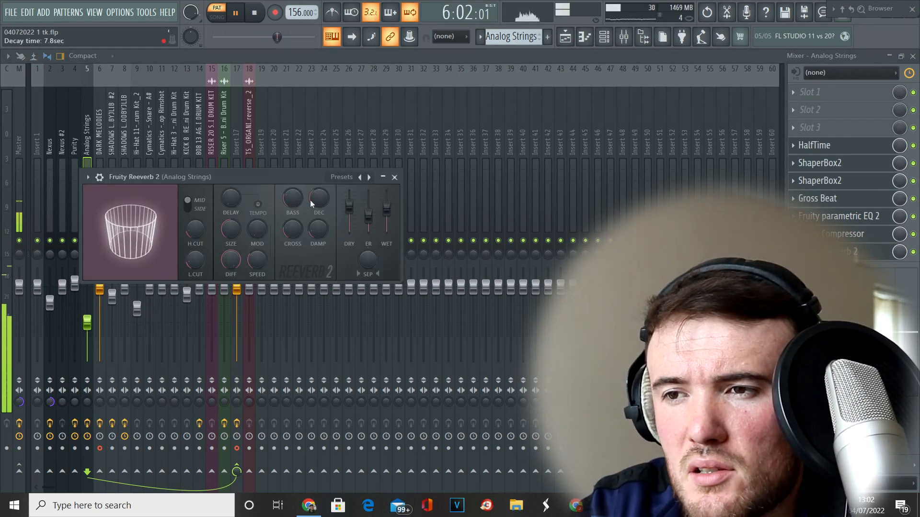
pyautogui.click(569, 36)
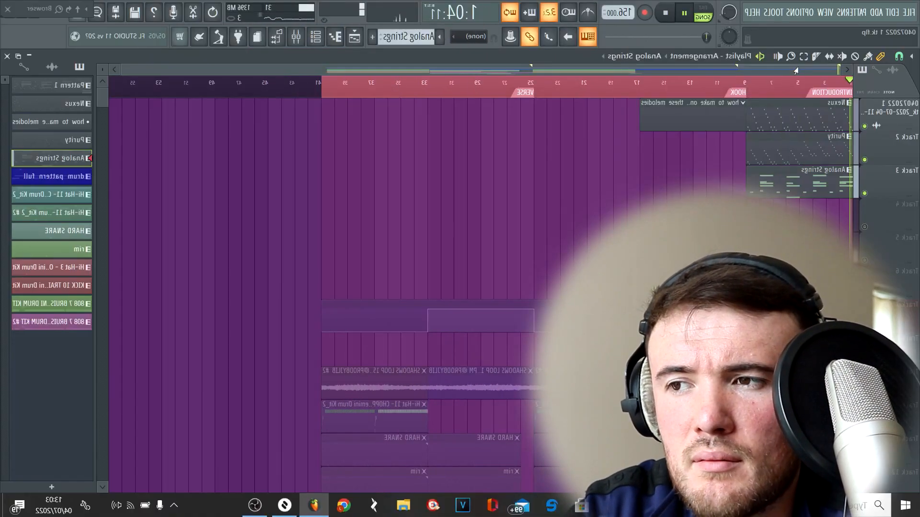
pyautogui.click(290, 43)
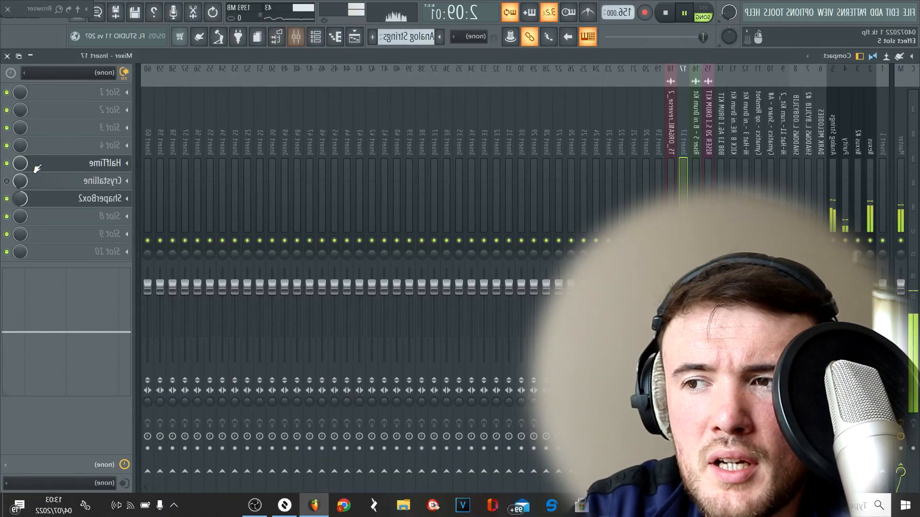
pyautogui.click(73, 199)
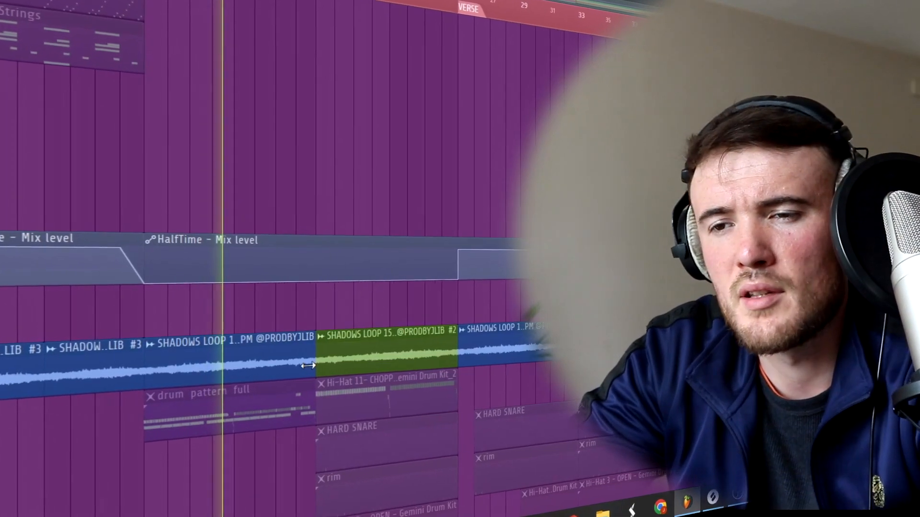
# View the Reverse option and waveform in the sample settings of a SHADOWS LOOP audio clip in the introduction
pyautogui.doubleClick(61, 364)
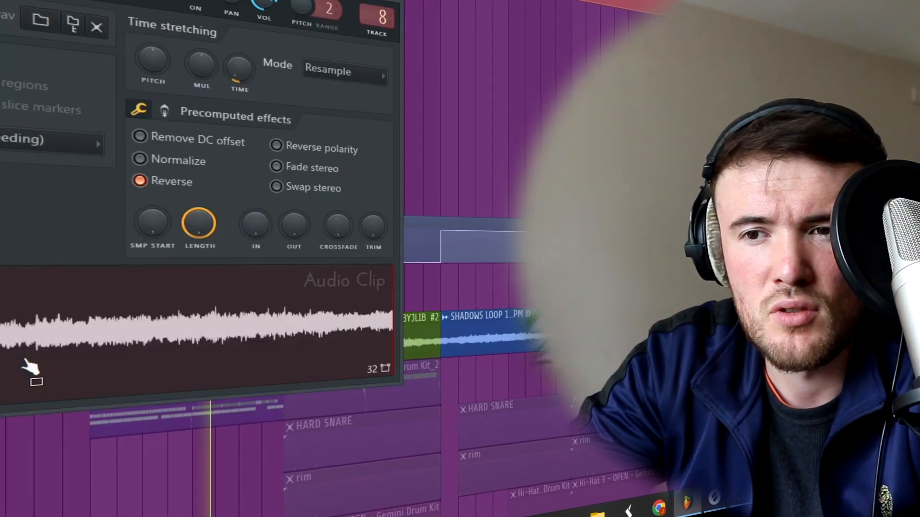
pyautogui.press('Escape')
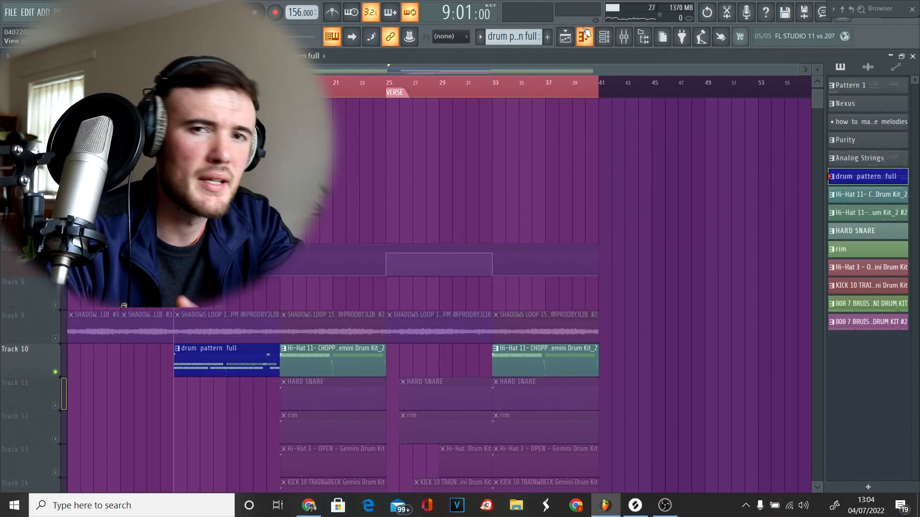
# Look through the KICK 10 TRAINWRECK notes of the drum pattern in the piano roll during playback
pyautogui.click(585, 34)
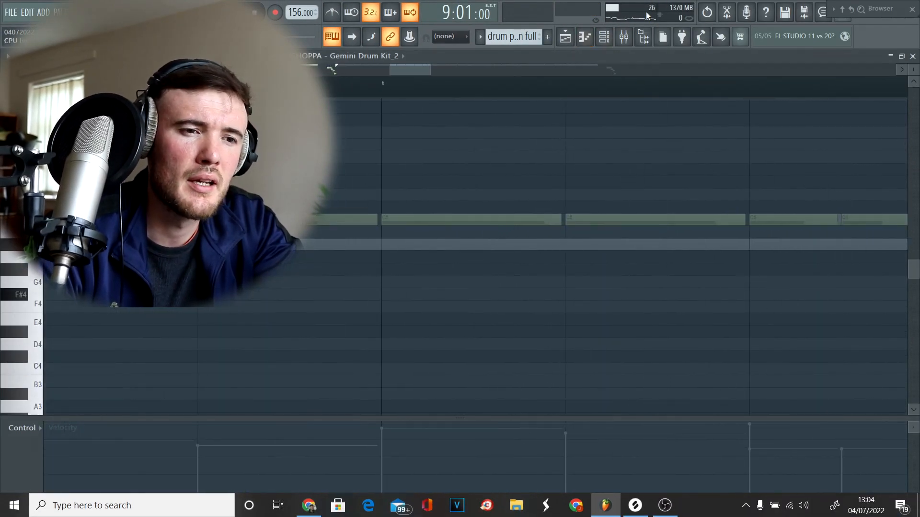
pyautogui.click(605, 37)
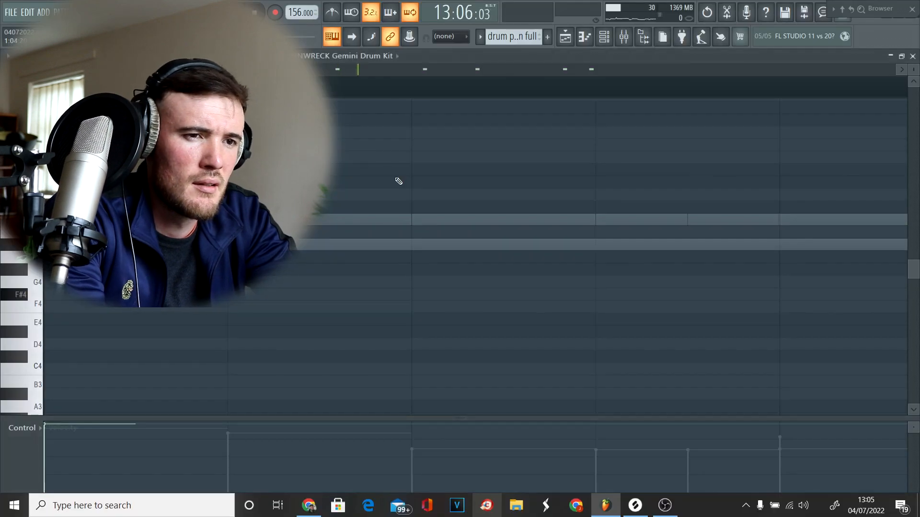
pyautogui.scroll(2, 397, 180)
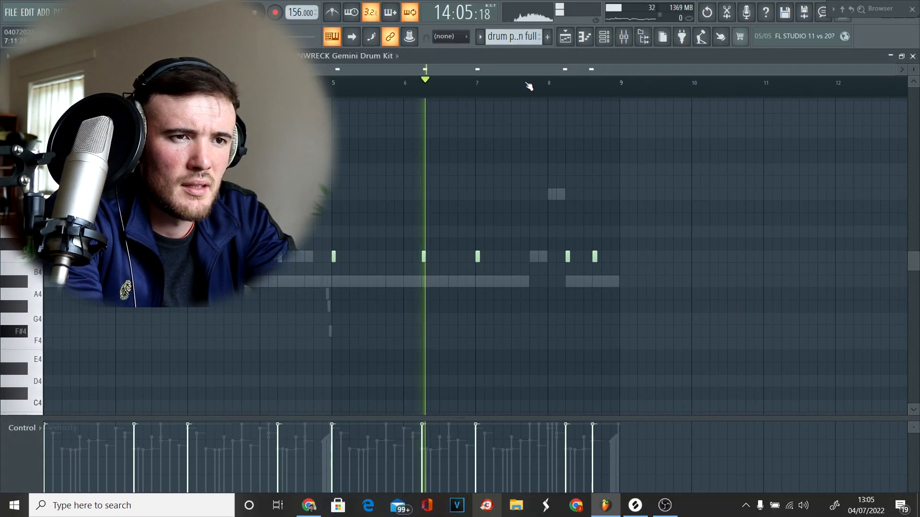
pyautogui.click(603, 39)
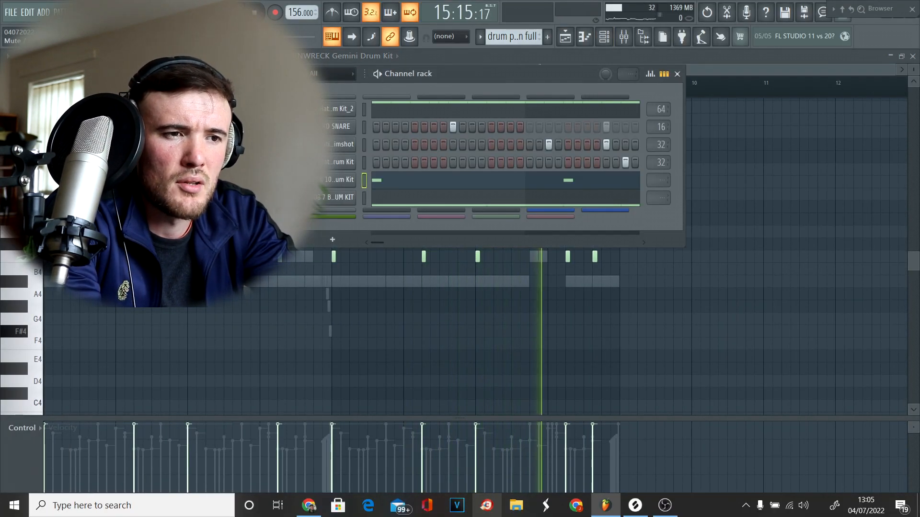
pyautogui.click(184, 179)
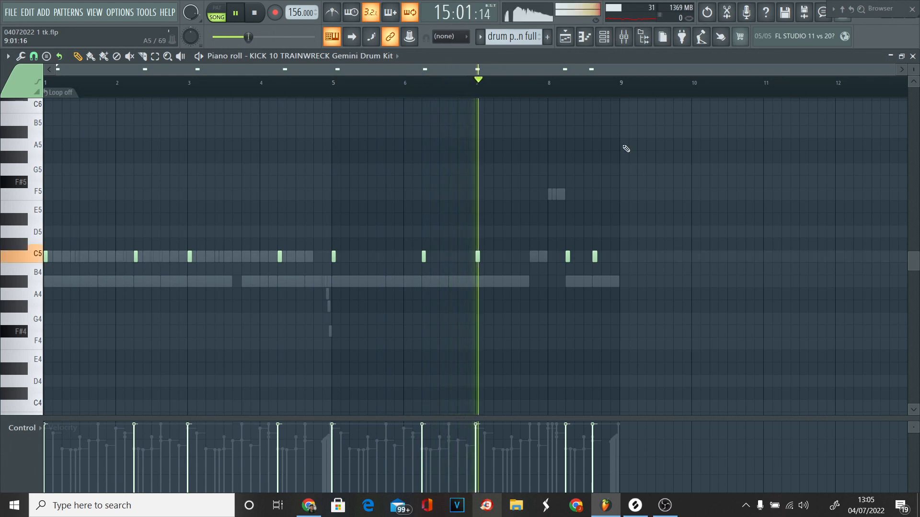
pyautogui.press('space')
# Examine the Hi-Hat 11 CHOPPA and 808 7 BRUISER notes of the full drum pattern in the piano roll
pyautogui.click(604, 37)
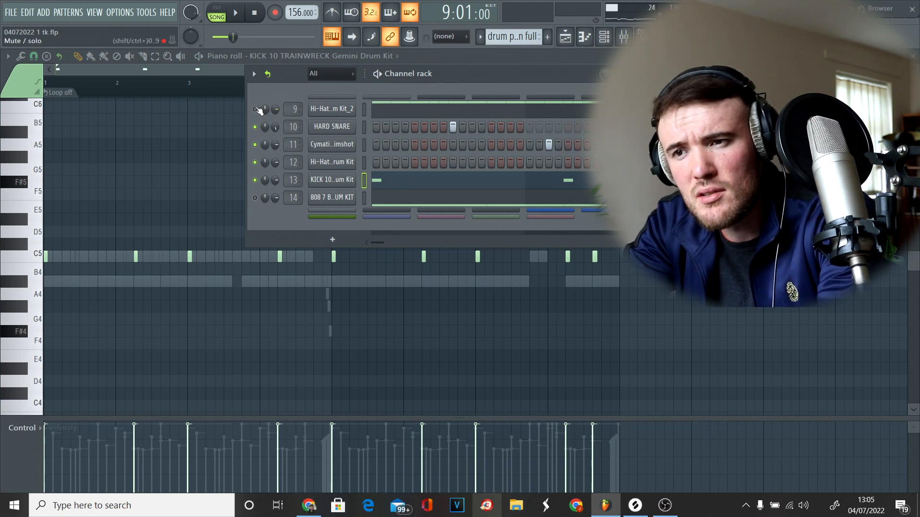
pyautogui.click(390, 115)
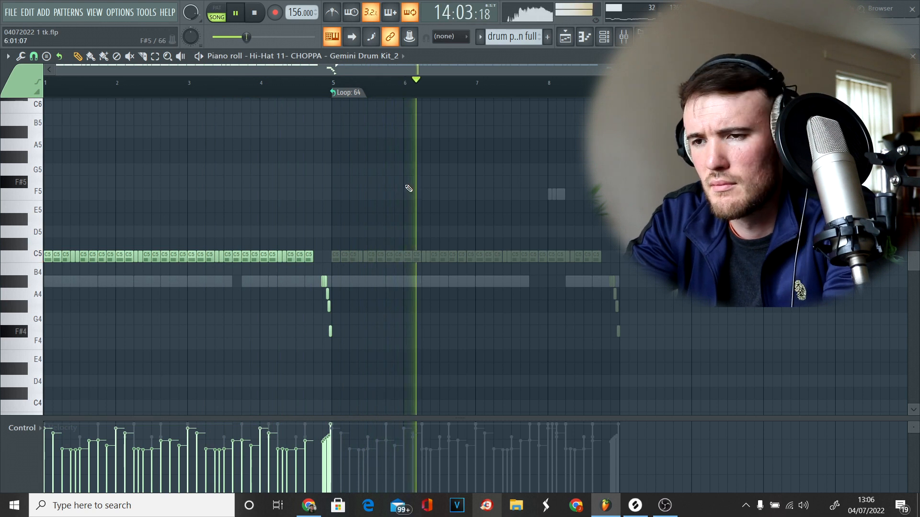
pyautogui.click(606, 40)
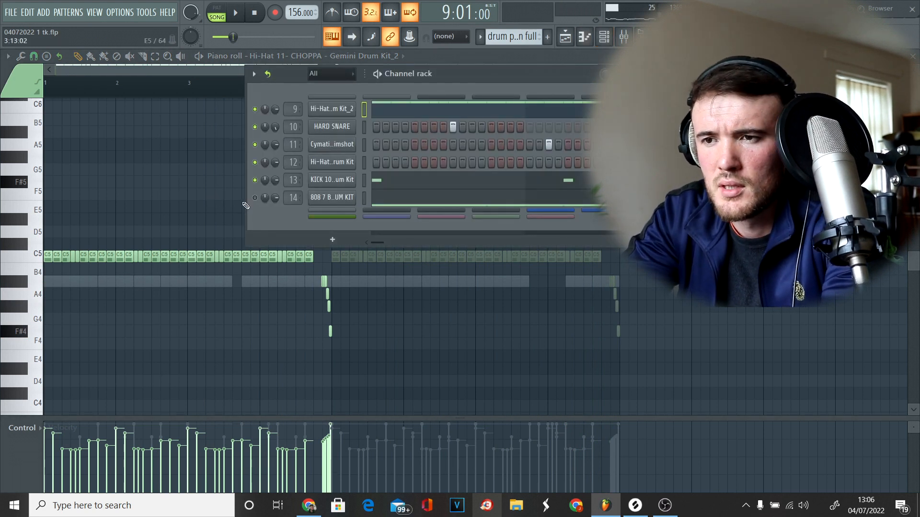
pyautogui.click(402, 204)
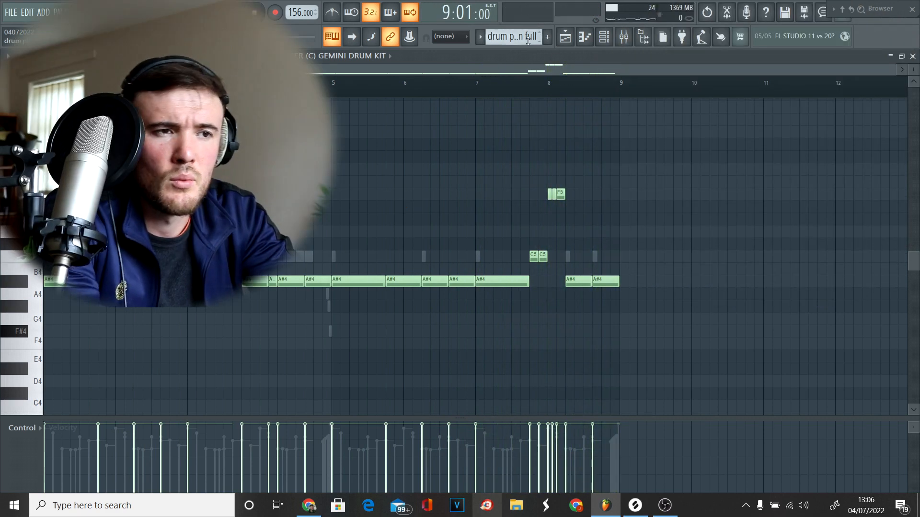
# Unmute playlist tracks 11 to 15, holding the snare, rim, open hat, kick and 808 patterns
pyautogui.click(566, 37)
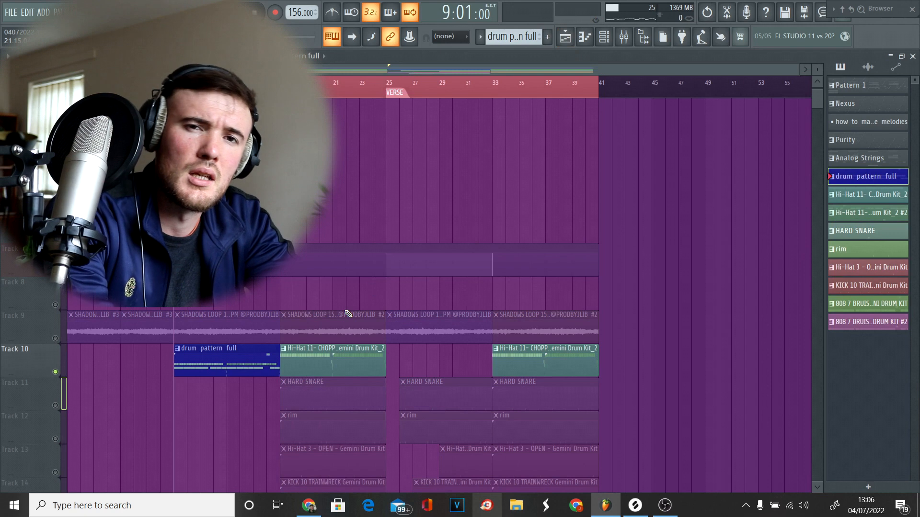
pyautogui.scroll(-4, 346, 312)
pyautogui.click(55, 285)
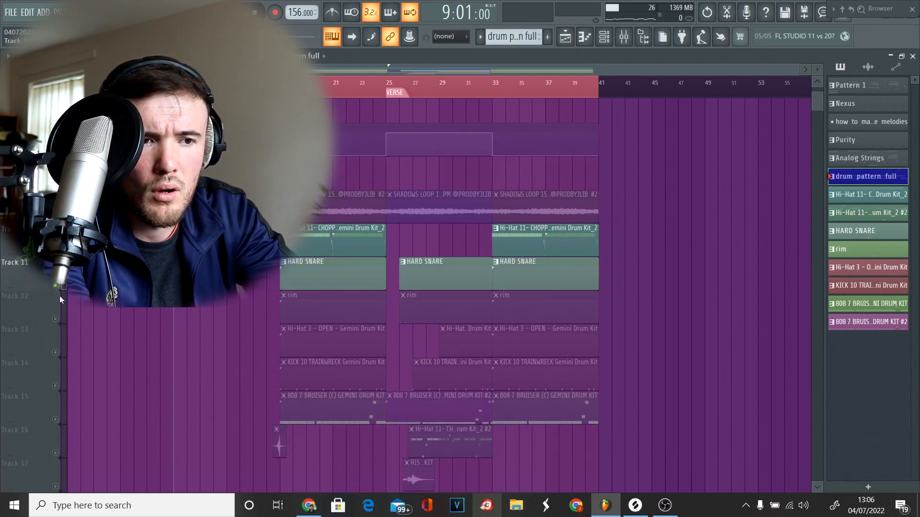
pyautogui.click(55, 319)
pyautogui.click(55, 352)
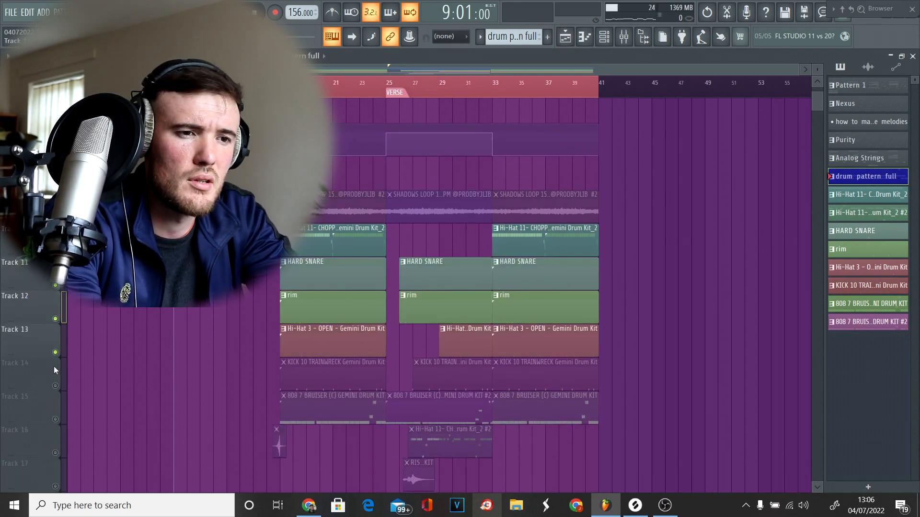
pyautogui.click(55, 386)
pyautogui.click(55, 419)
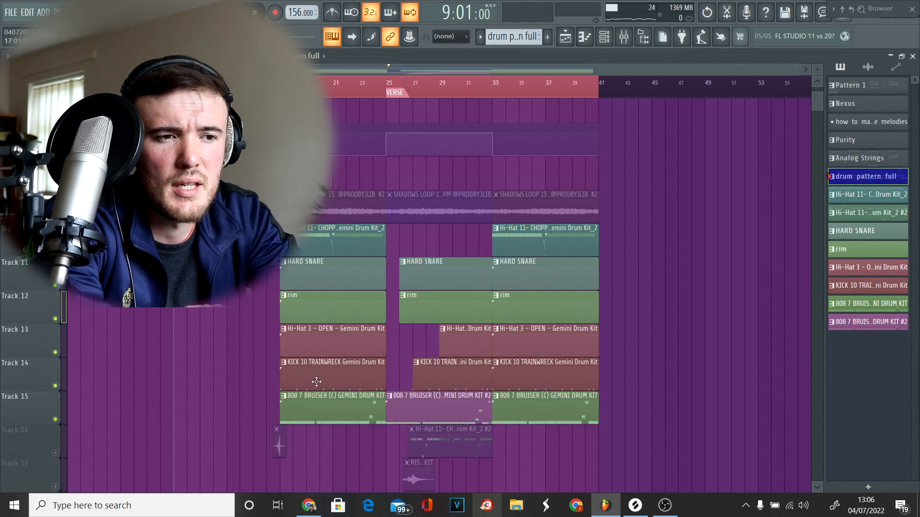
# Play back the verse's 808 7 BRUISER #2 pattern while viewing its notes and return to the playlist
pyautogui.doubleClick(404, 412)
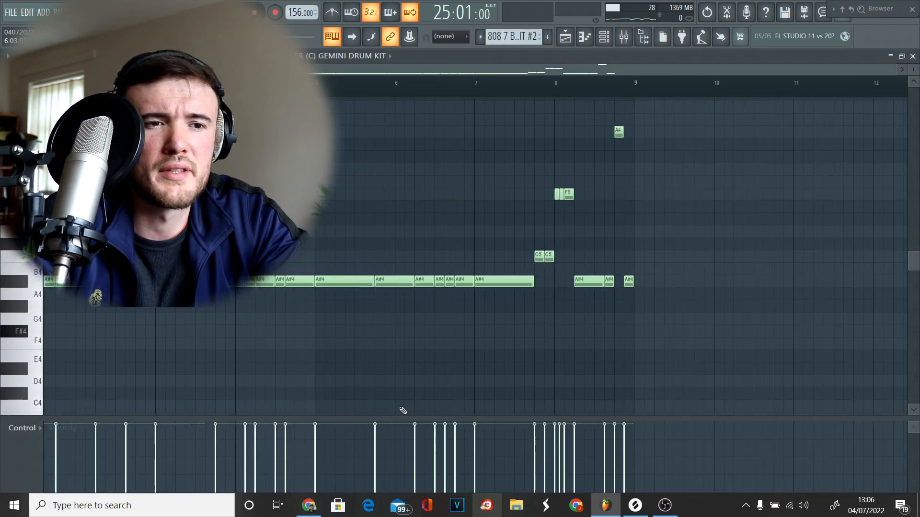
pyautogui.press('space')
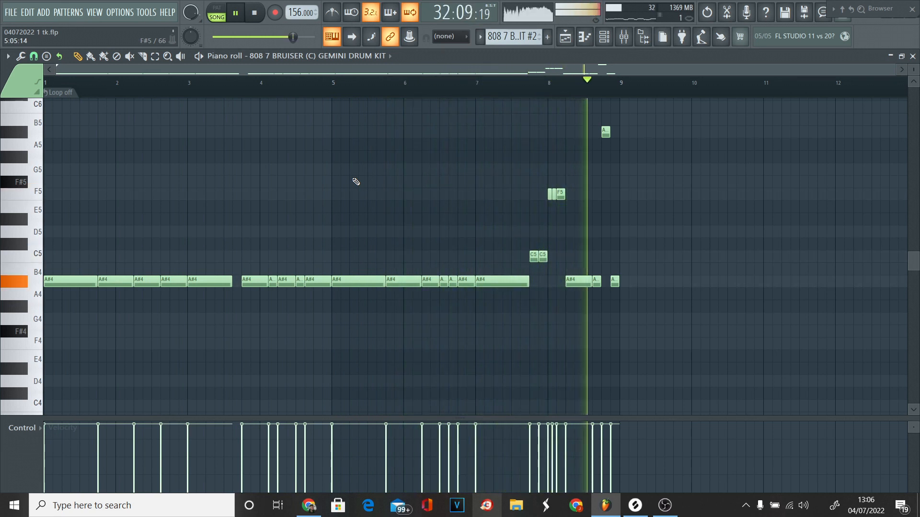
pyautogui.click(565, 37)
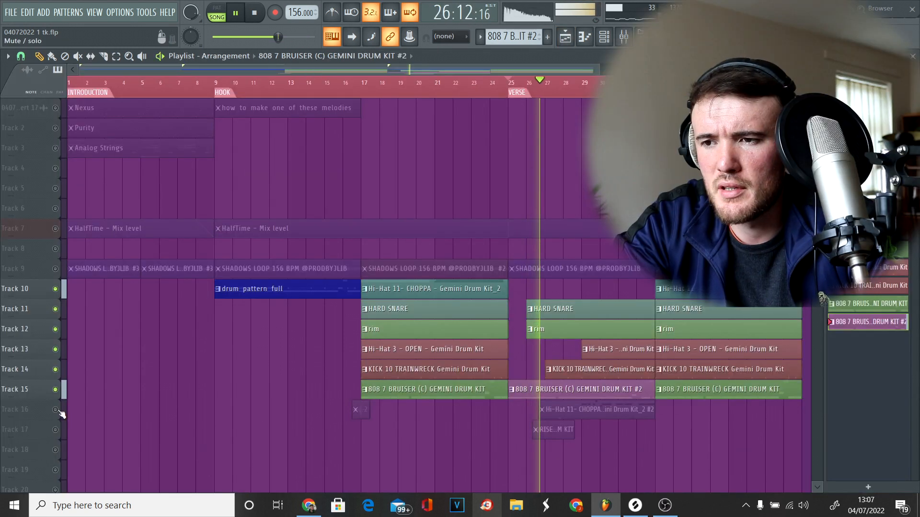
# Play the verse with Track 16 unmuted and examine the notes of the Hi-Hat 11 CHOPPA #2 pattern
pyautogui.press('space')
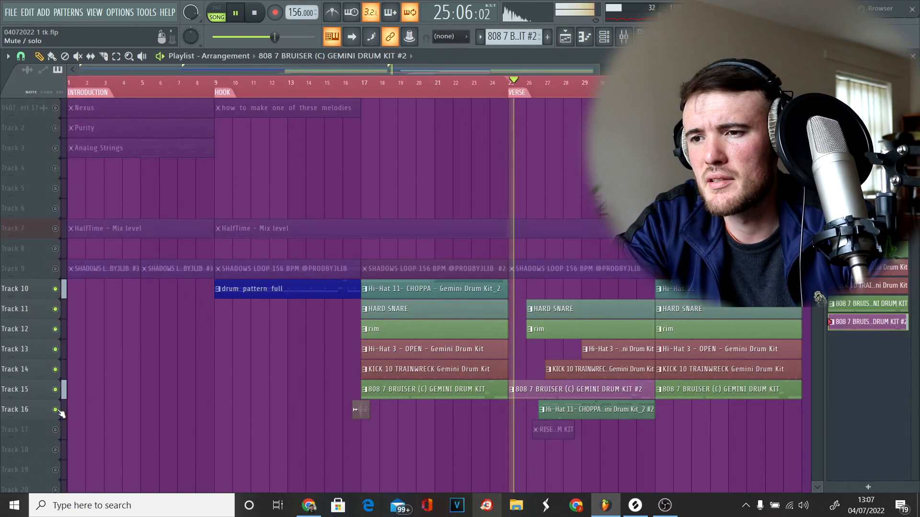
pyautogui.doubleClick(546, 410)
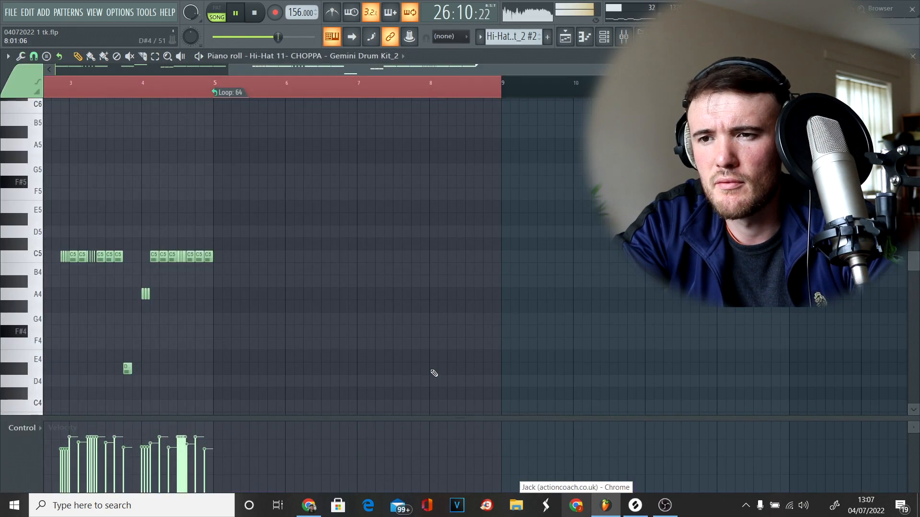
pyautogui.scroll(5, 433, 373)
pyautogui.scroll(-5, 434, 373)
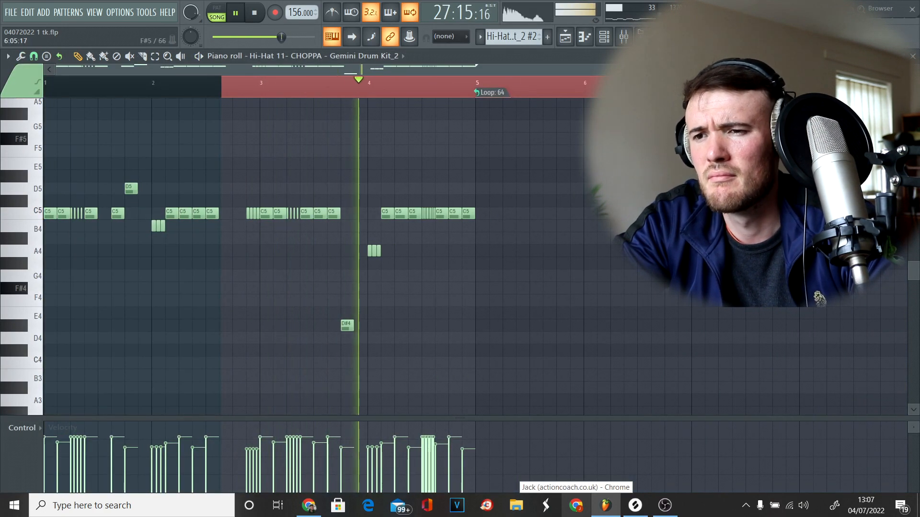
pyautogui.press('F5')
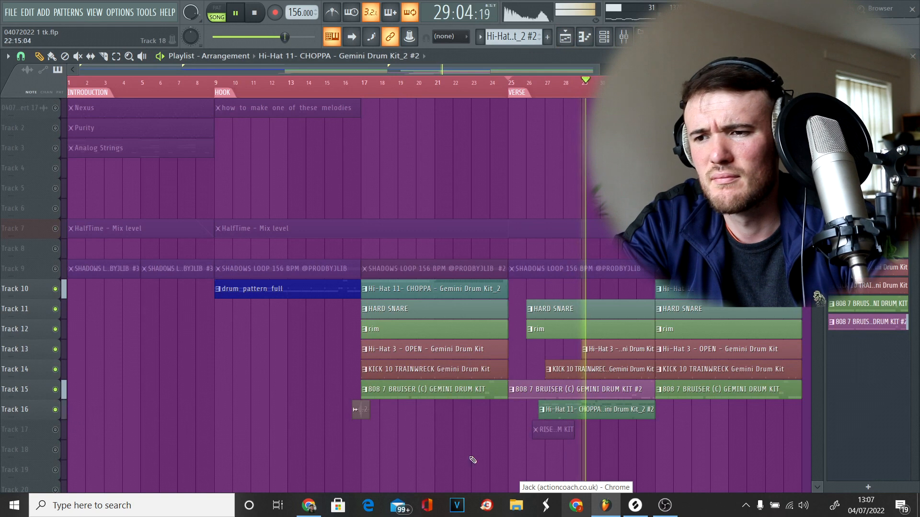
# Play the verse with Track 17 unmuted and inspect the RISER 20 SLIDER clip
pyautogui.press('space')
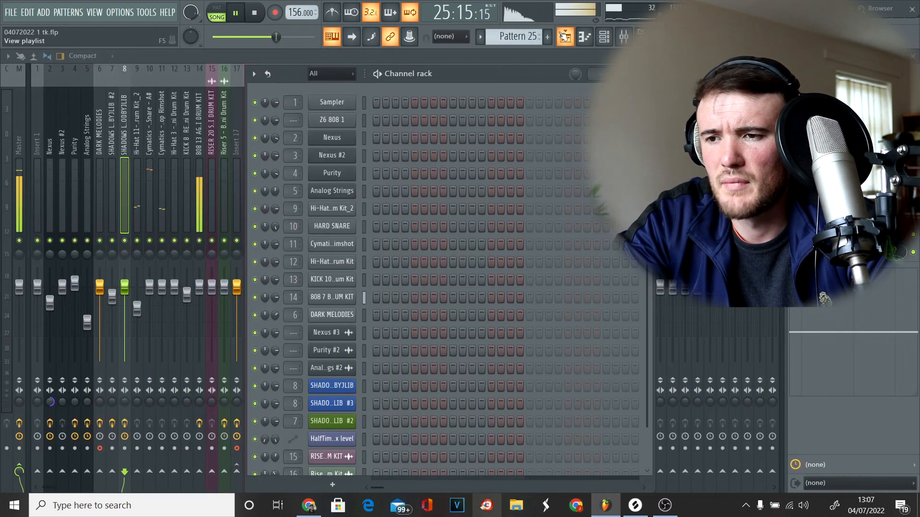
pyautogui.press('F5')
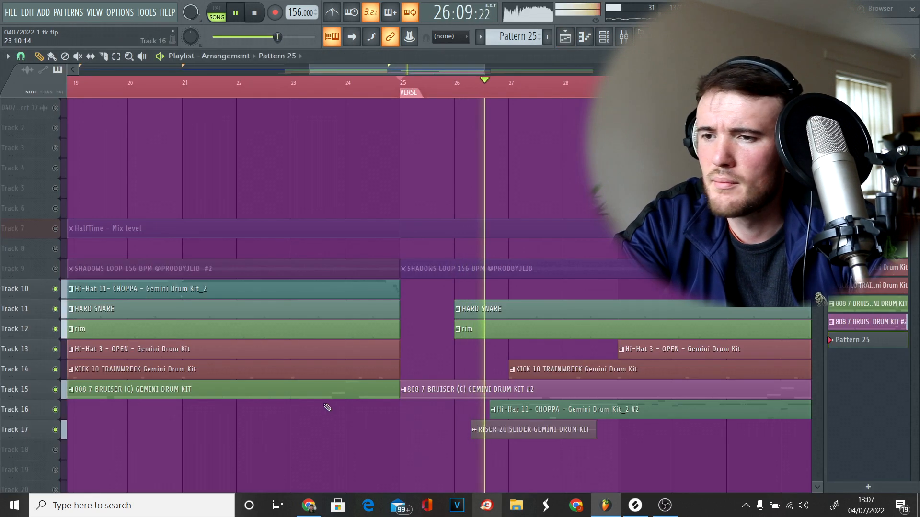
pyautogui.keyDown('ctrl'); pyautogui.scroll(-5, 435, 435); pyautogui.keyUp('ctrl')
pyautogui.doubleClick(428, 432)
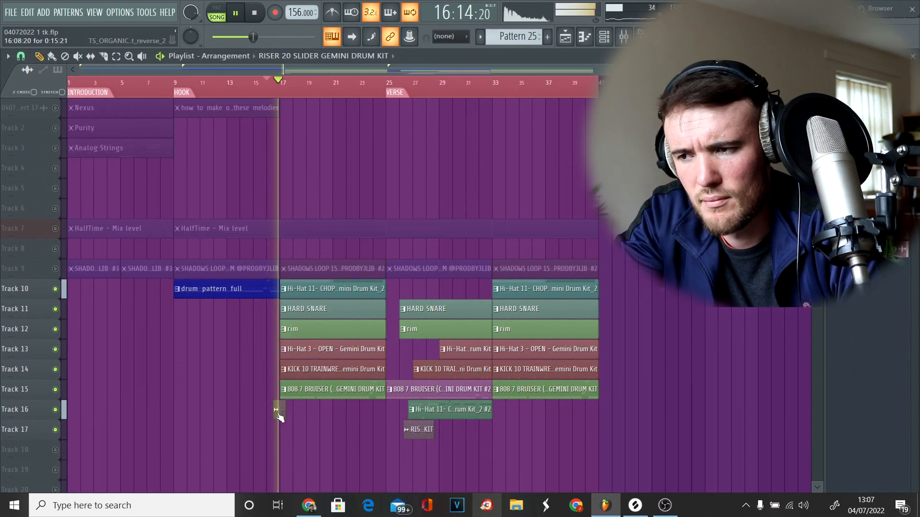
# Play the section around the reversed TS_ORGANIC clip on Track 16 and look over the drum arrangement
pyautogui.click(276, 411)
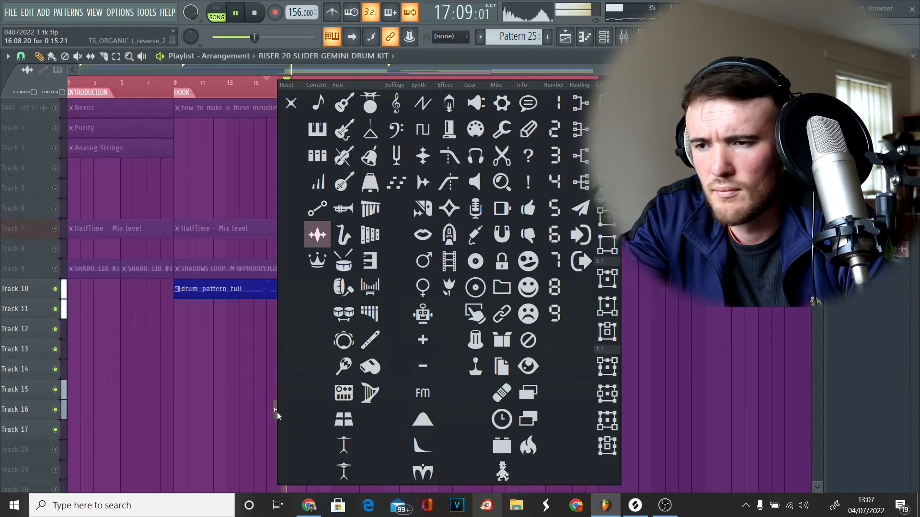
pyautogui.click(703, 443)
pyautogui.moveTo(676, 483); pyautogui.dragTo(175, 220)
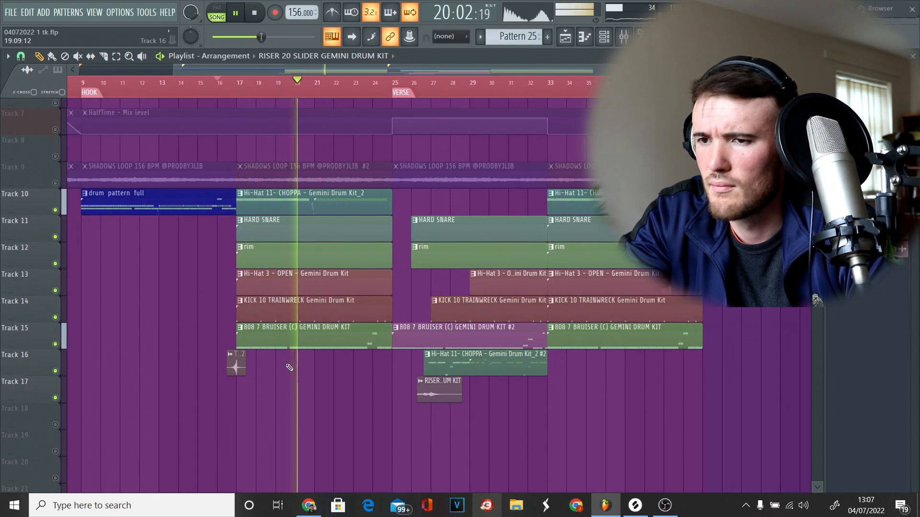
pyautogui.scroll(-2, 289, 368)
pyautogui.scroll(3, 289, 367)
pyautogui.press('space')
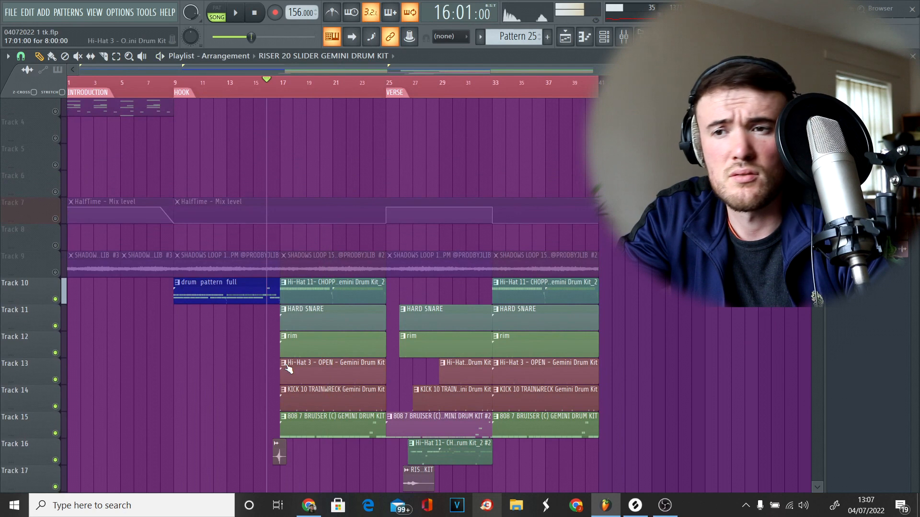
# Clear the playlist's time selection and unmute Tracks 9 and 7 while playing the introduction from the start
pyautogui.keyDown('ctrl'); pyautogui.rightClick(177, 87); pyautogui.keyUp('ctrl')
pyautogui.keyDown('ctrl'); pyautogui.rightClick(176, 88); pyautogui.keyUp('ctrl')
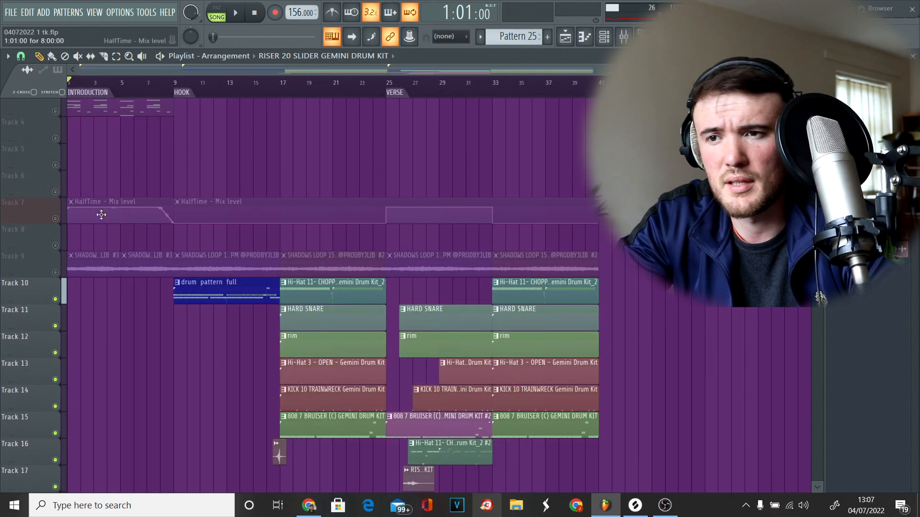
pyautogui.click(56, 273)
pyautogui.press('space')
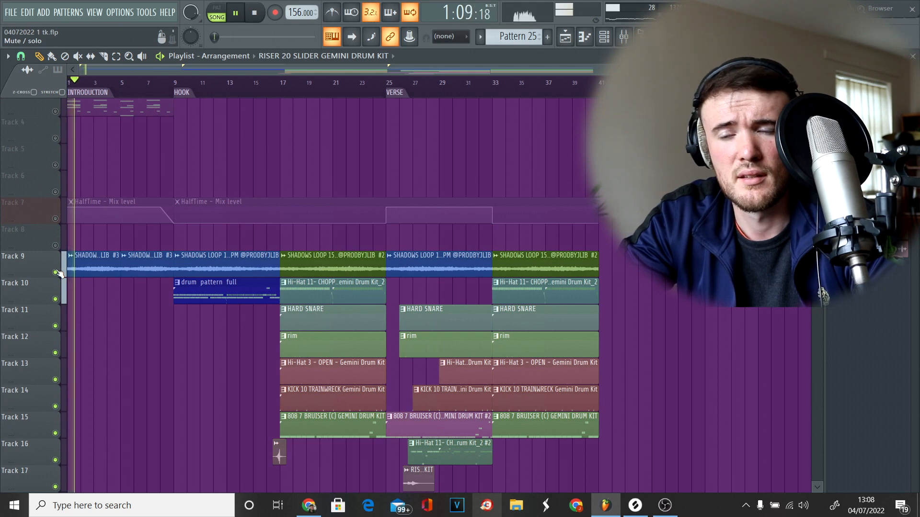
pyautogui.click(56, 219)
pyautogui.press('space')
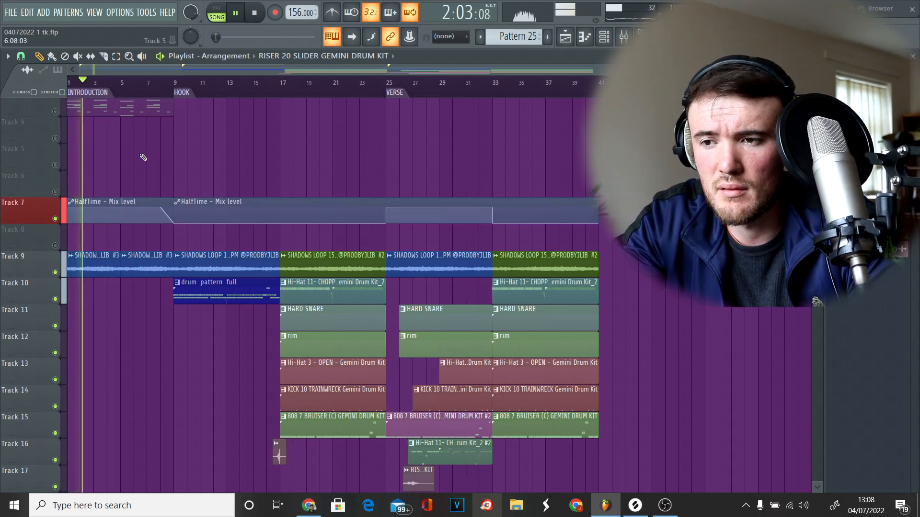
# Check the settings of the reversed SHADOWS LOOP #3 clip on Track 9 during playback and close them
pyautogui.scroll(2, 143, 157)
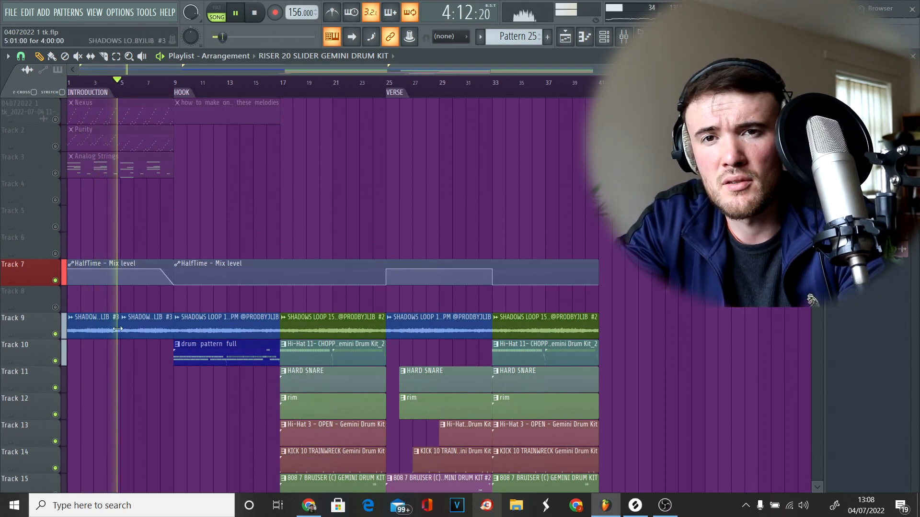
pyautogui.doubleClick(90, 331)
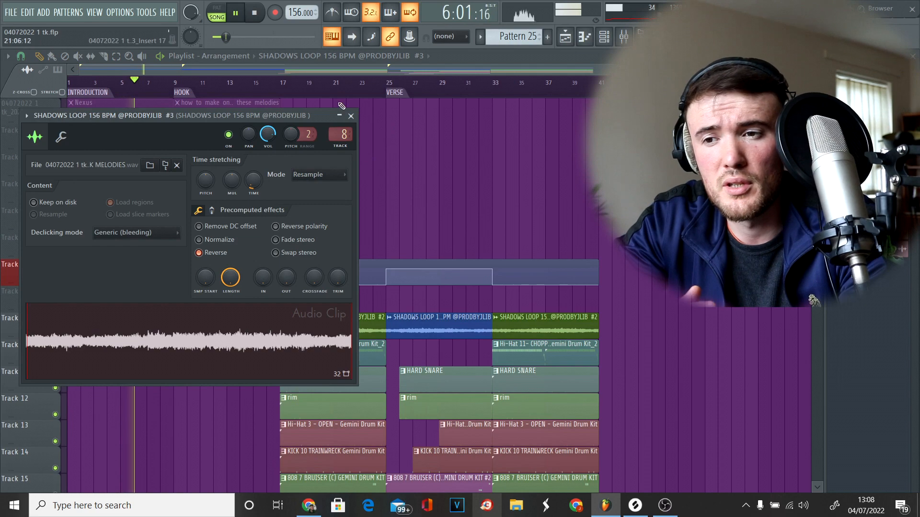
pyautogui.click(351, 116)
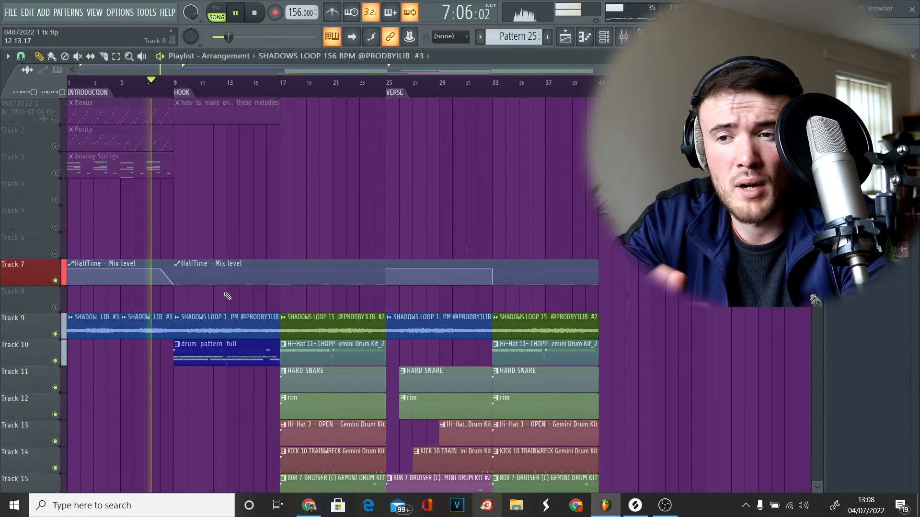